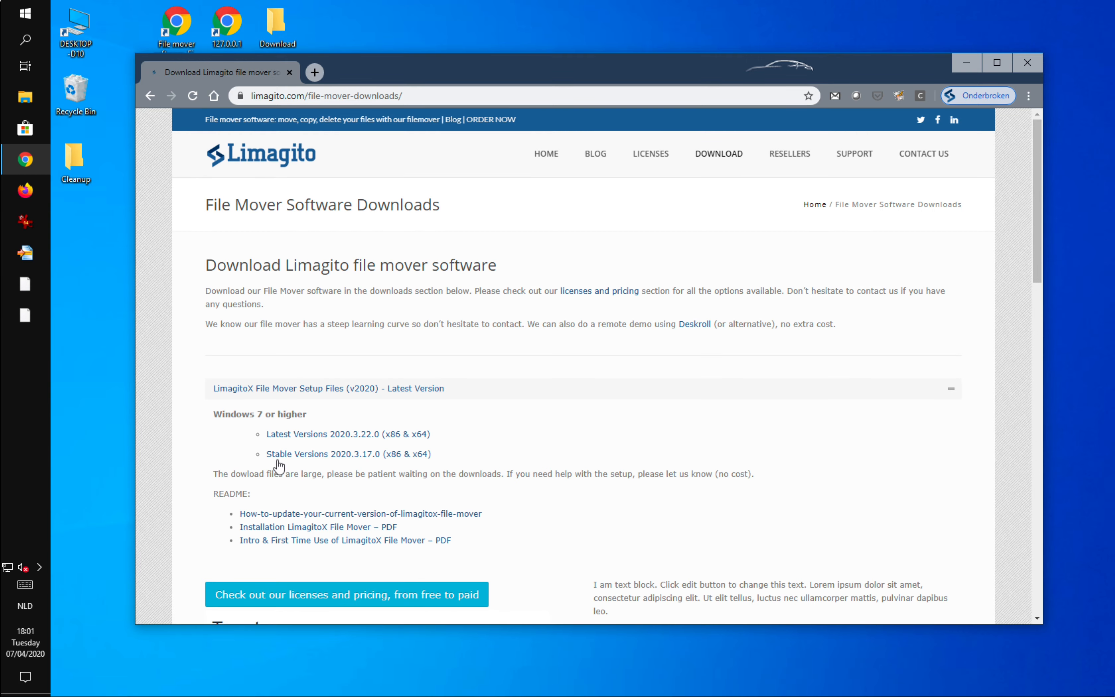
Open the Stable Versions 2020.3.17.0 download page and close the browser.
left_click(346, 455)
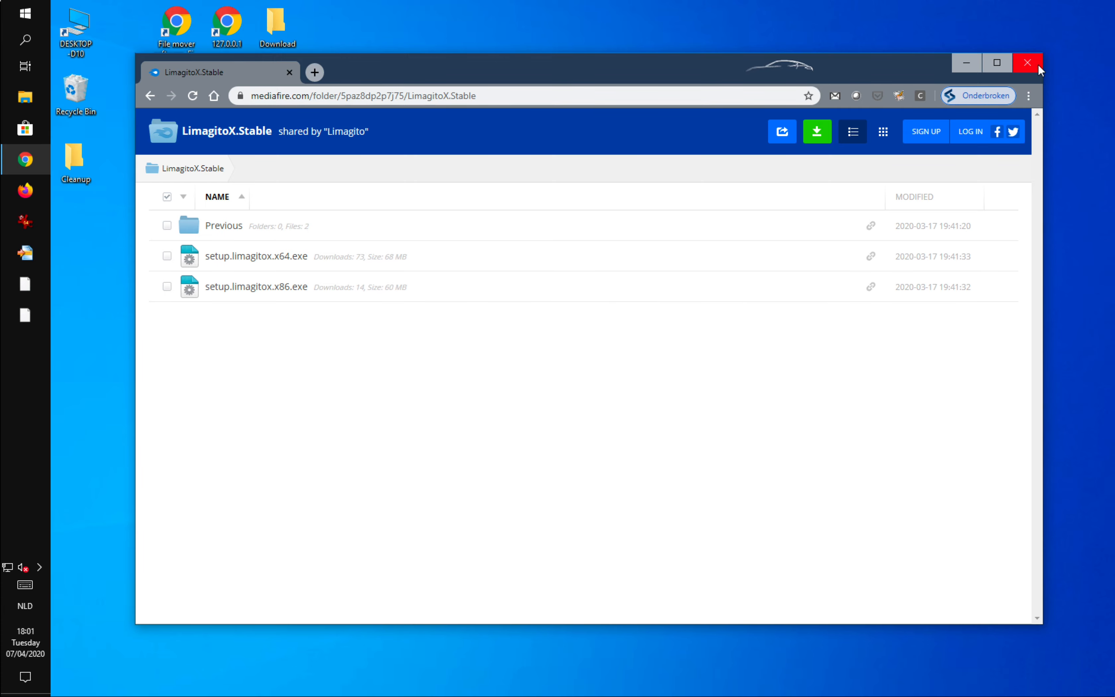
left_click(1027, 63)
Open the Download folder and run setup.limagitox.x64.exe, allowing it to make changes.
double_click(280, 28)
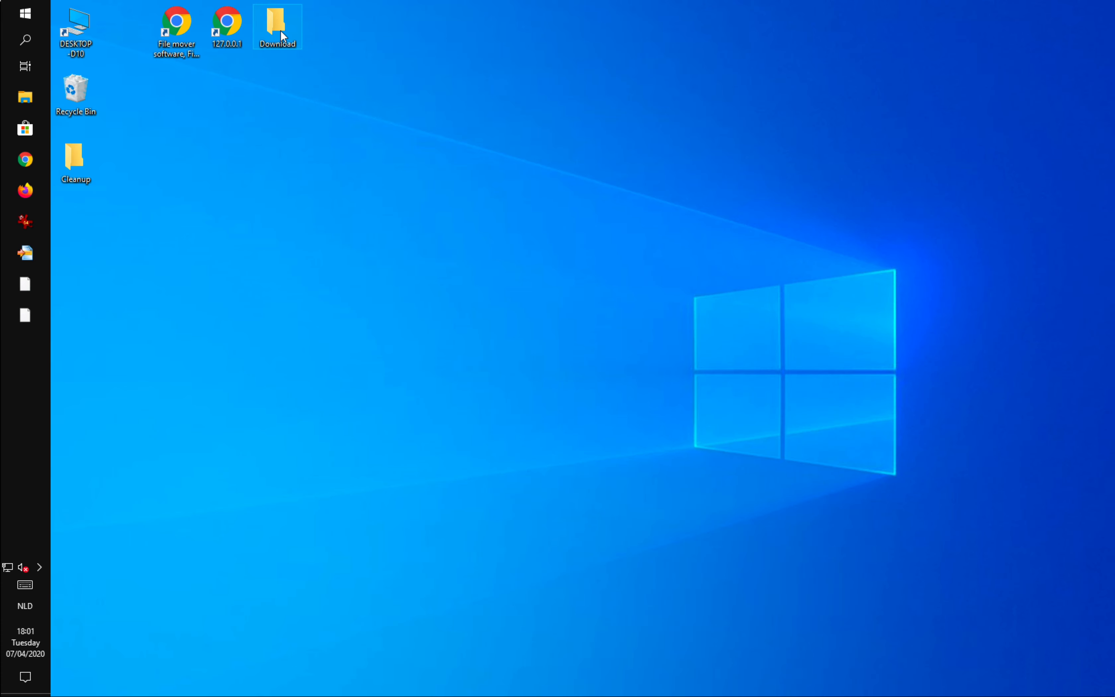
left_click(376, 296)
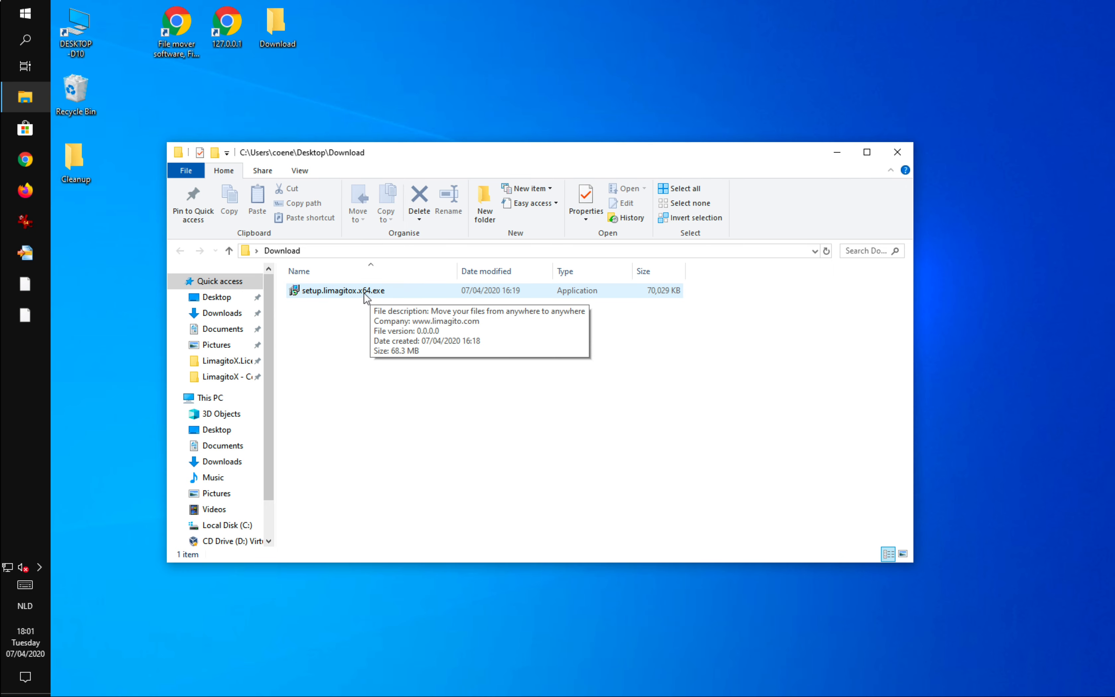
double_click(365, 294)
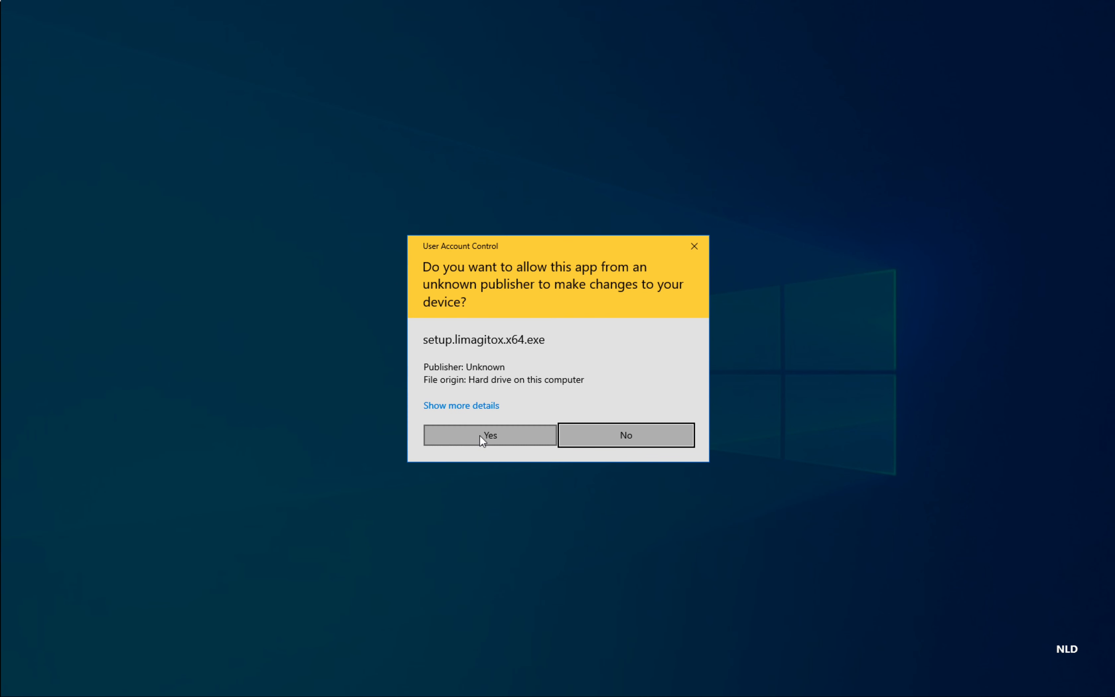
left_click(481, 437)
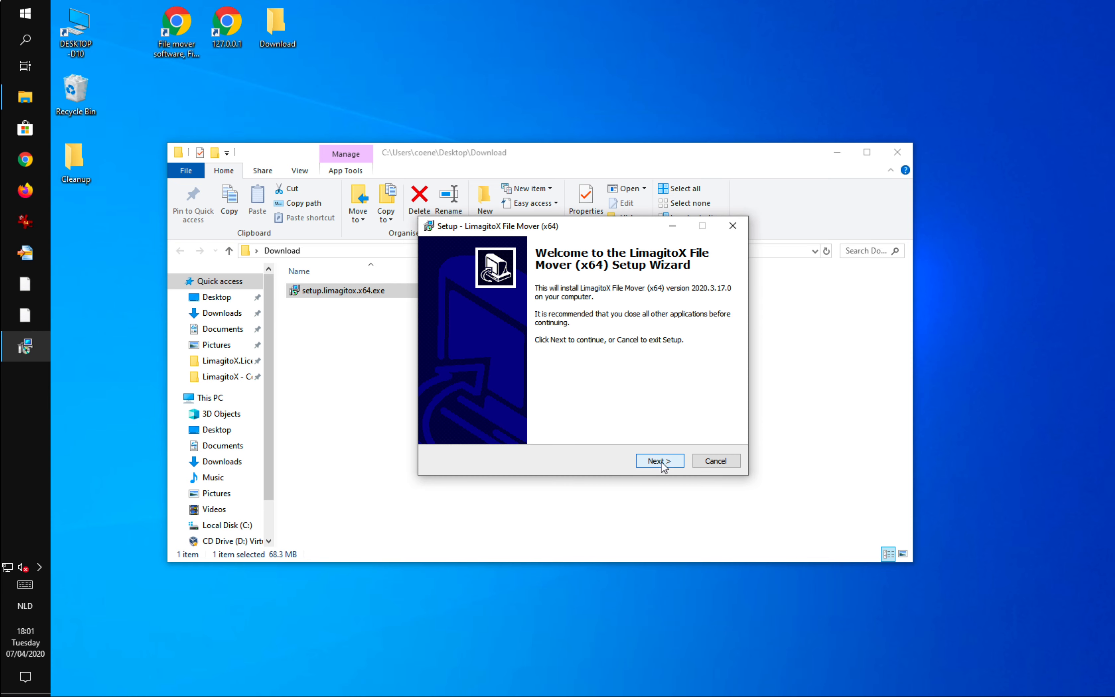
Accept the licence agreement and keep the default destination, full installation and Start Menu folder in the setup wizard.
left_click(661, 461)
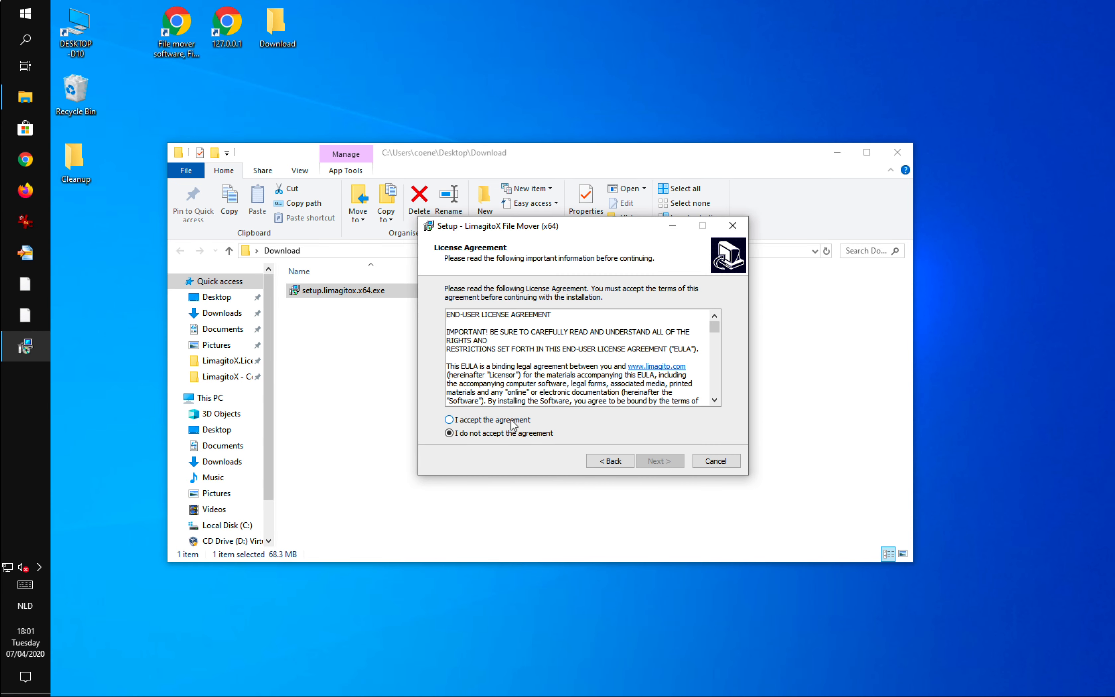
left_click(511, 421)
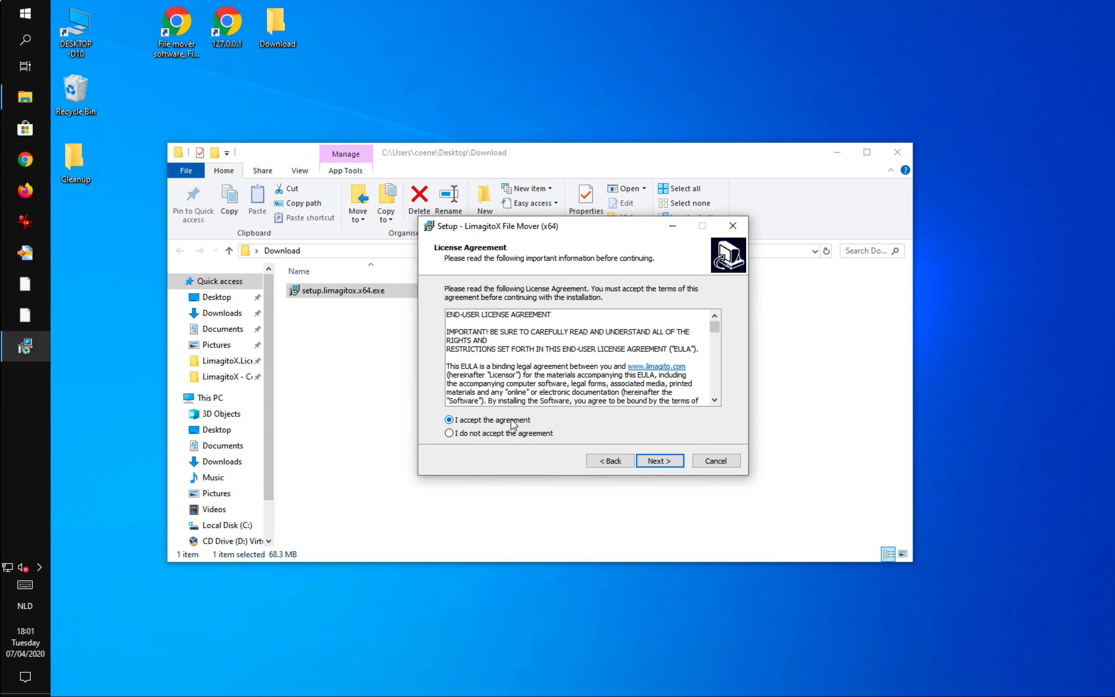
left_click(665, 465)
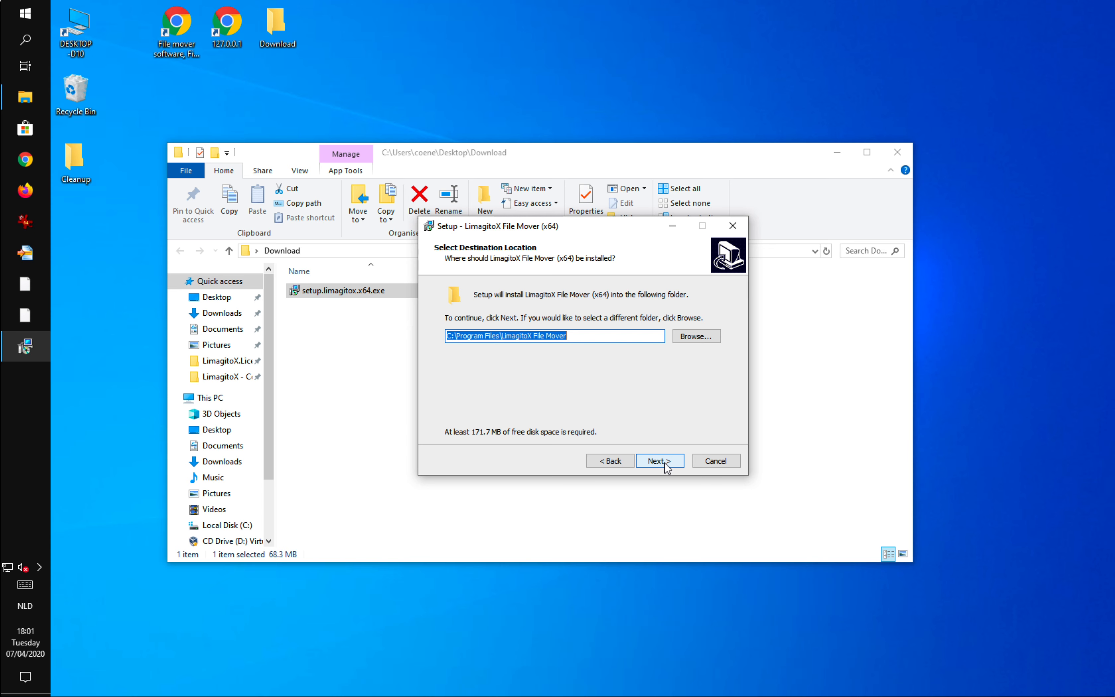
left_click(665, 465)
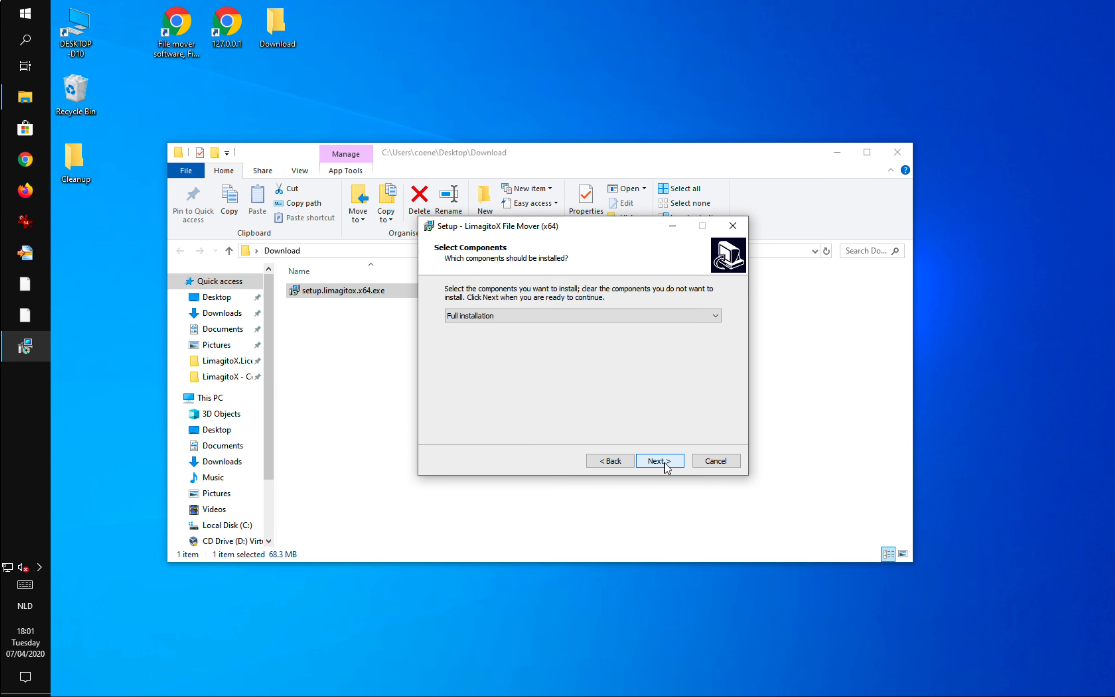
left_click(665, 465)
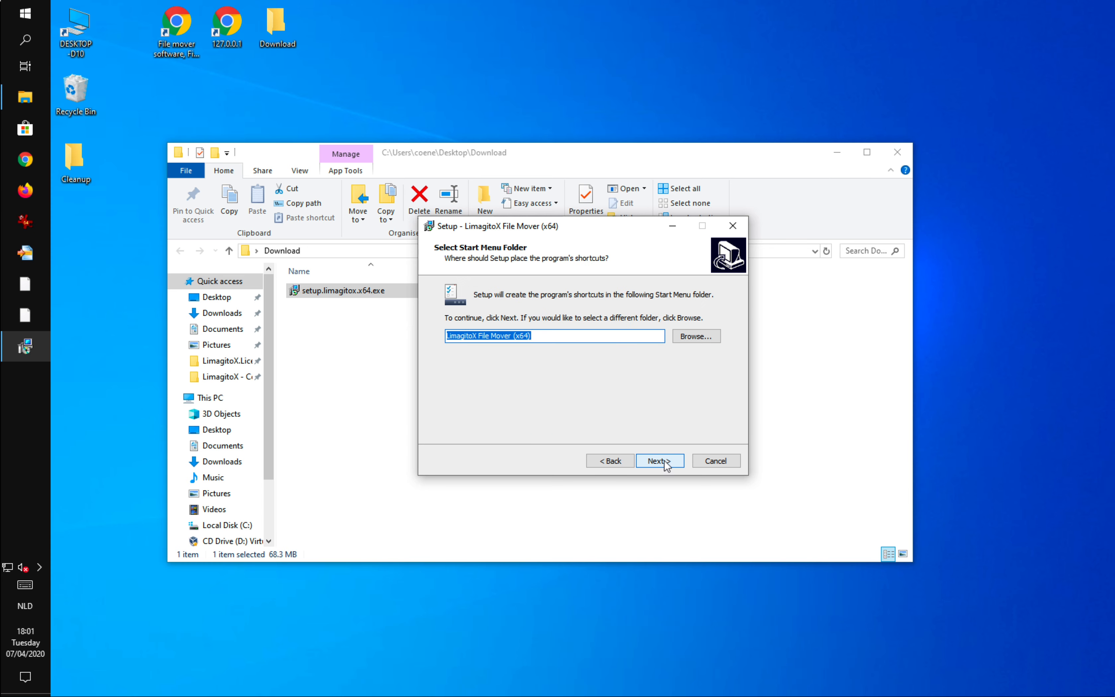
left_click(665, 463)
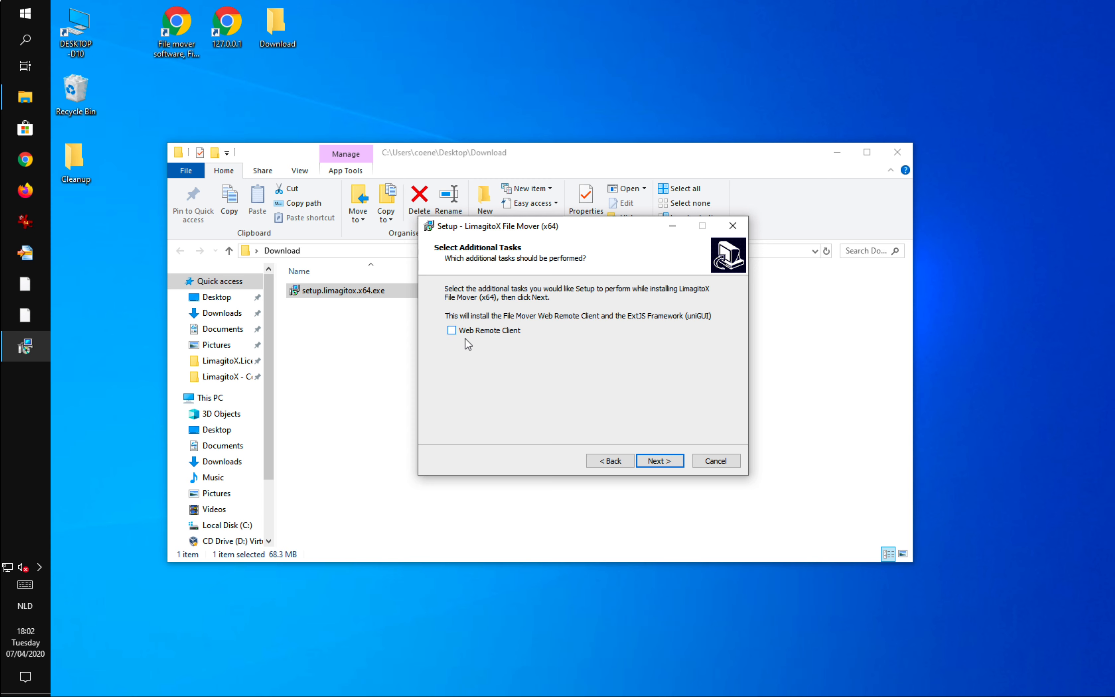
Enable the Web Remote Client additional task and start the installation.
left_click(452, 330)
left_click(658, 461)
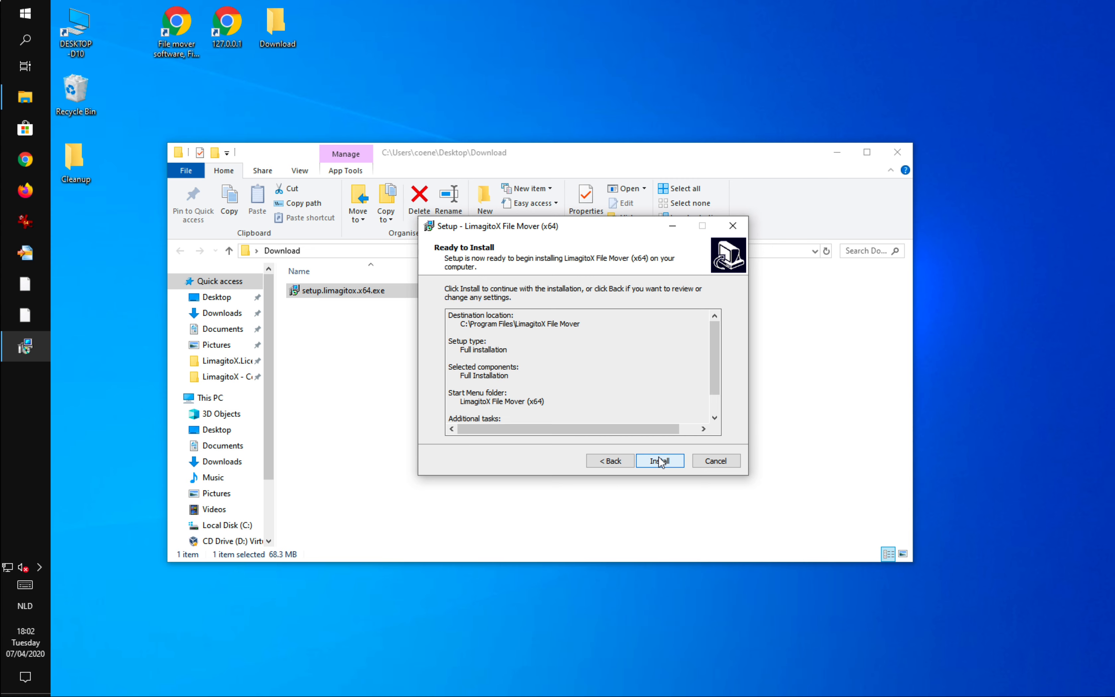
left_click(659, 460)
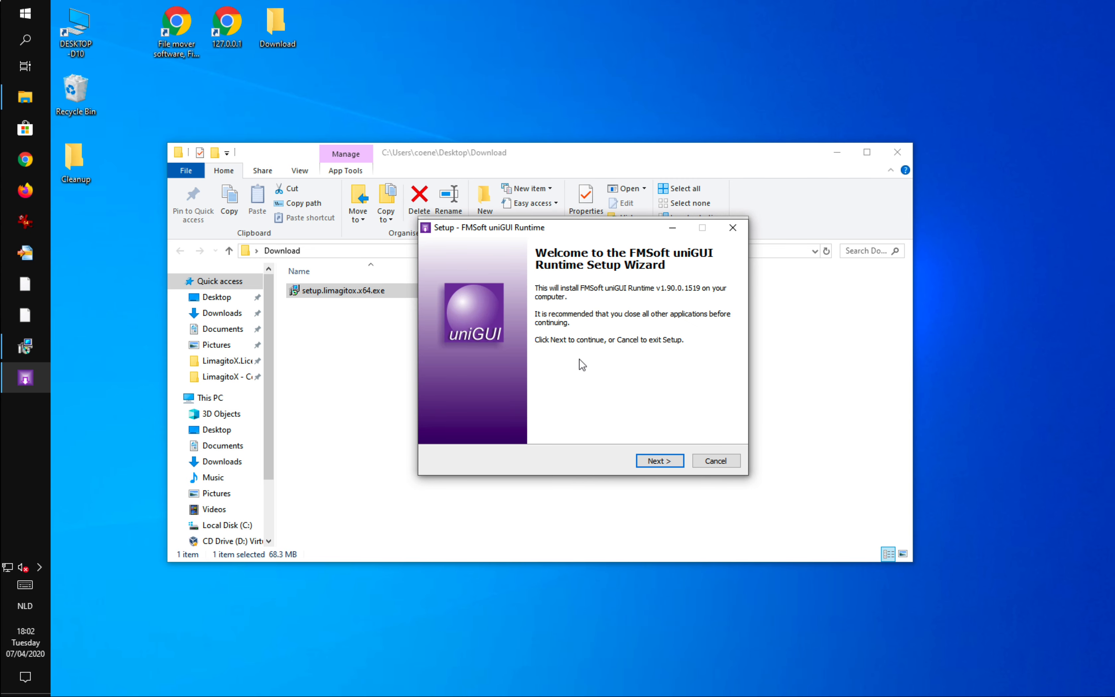
Install the FMSoft uniGUI Runtime, accepting its licence and keeping the default destination folder.
left_click(665, 463)
left_click(532, 420)
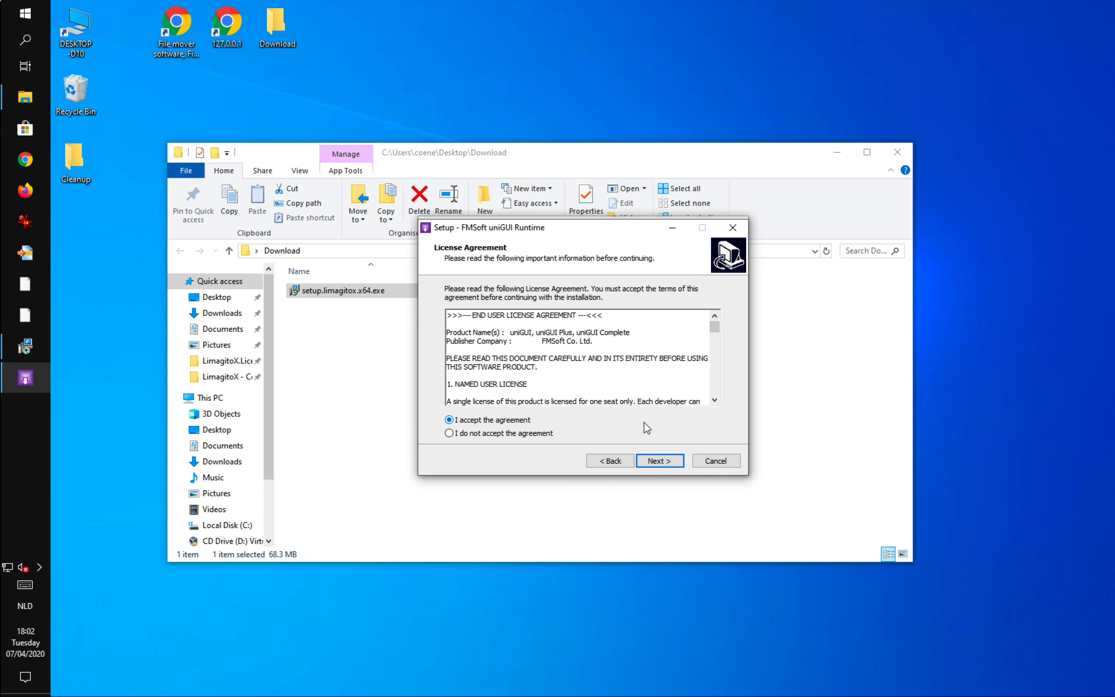
left_click(660, 461)
left_click(660, 461)
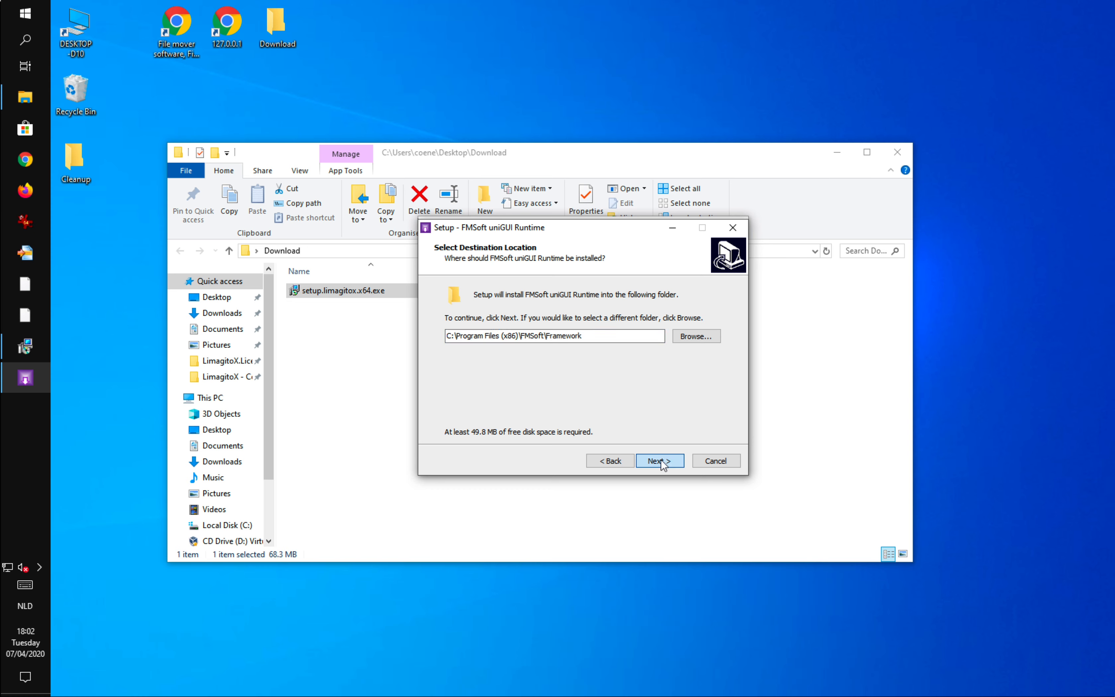
left_click(661, 461)
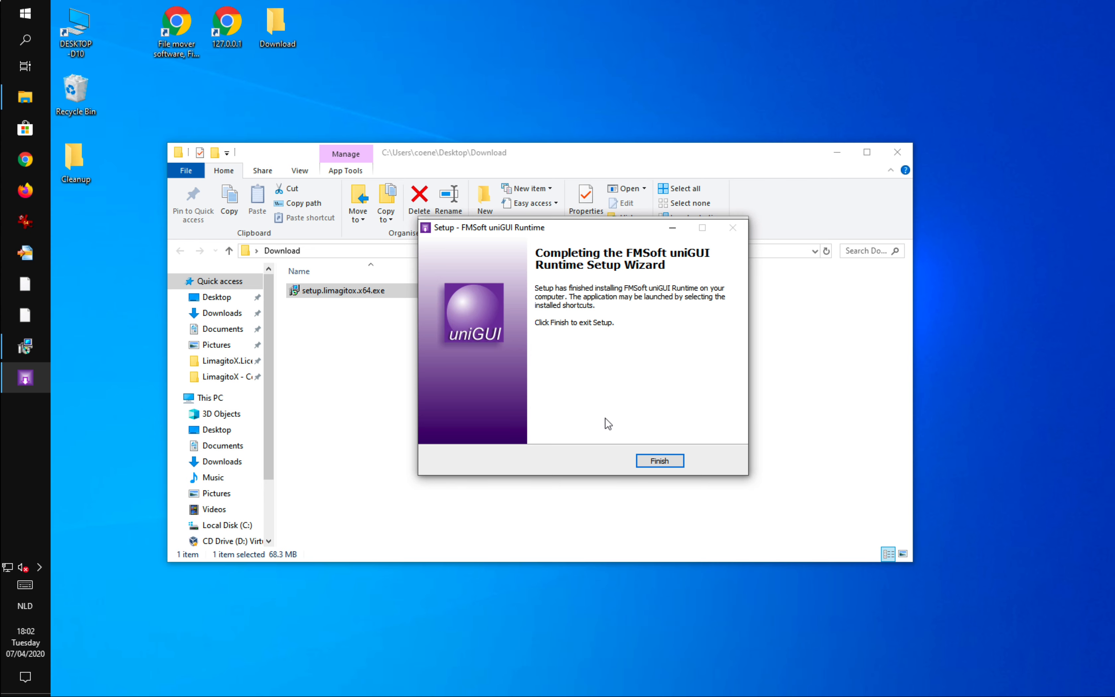
left_click(638, 462)
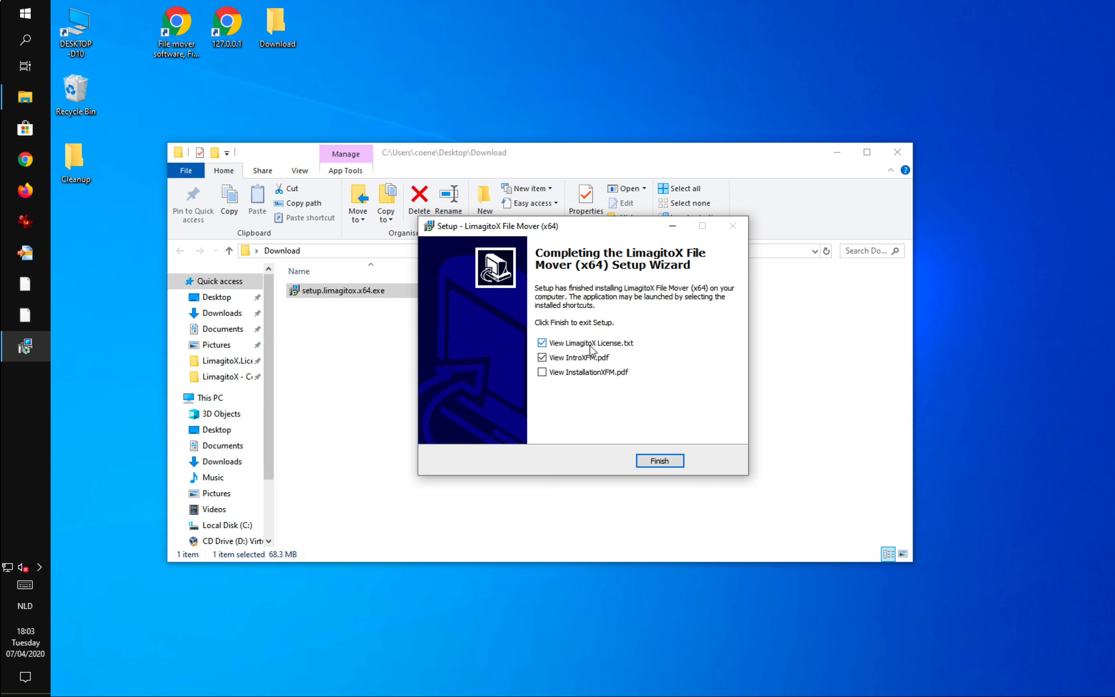
Finish the LimagitoX setup and open the intro PDF with Foxit Reader 9.6.
left_click(665, 461)
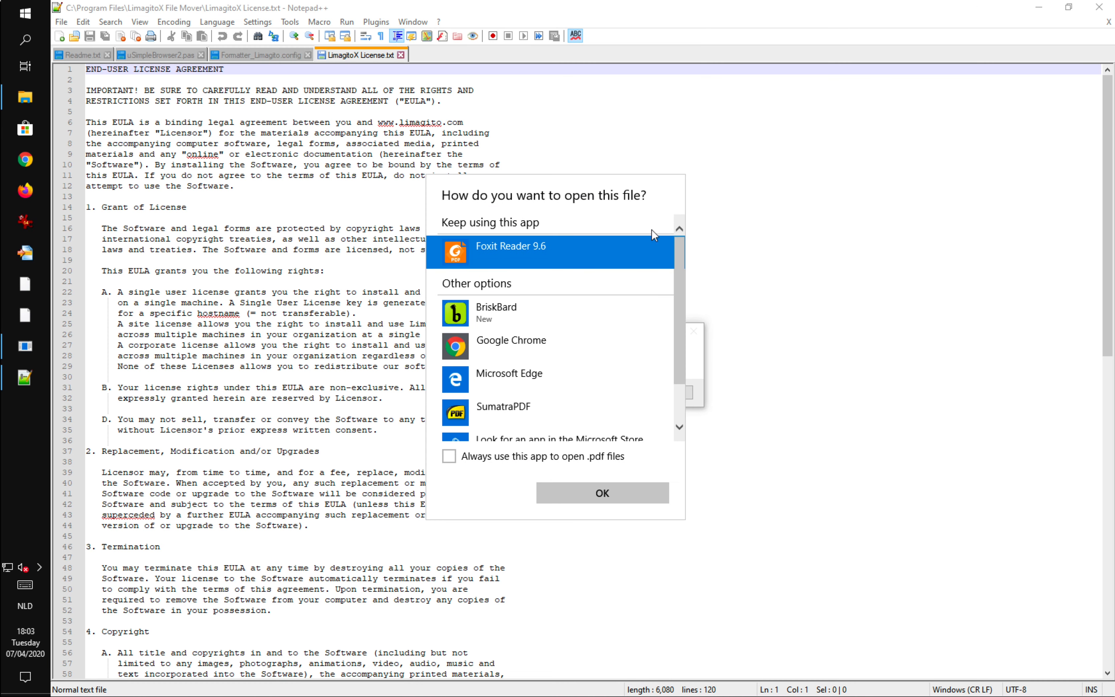
left_click(627, 490)
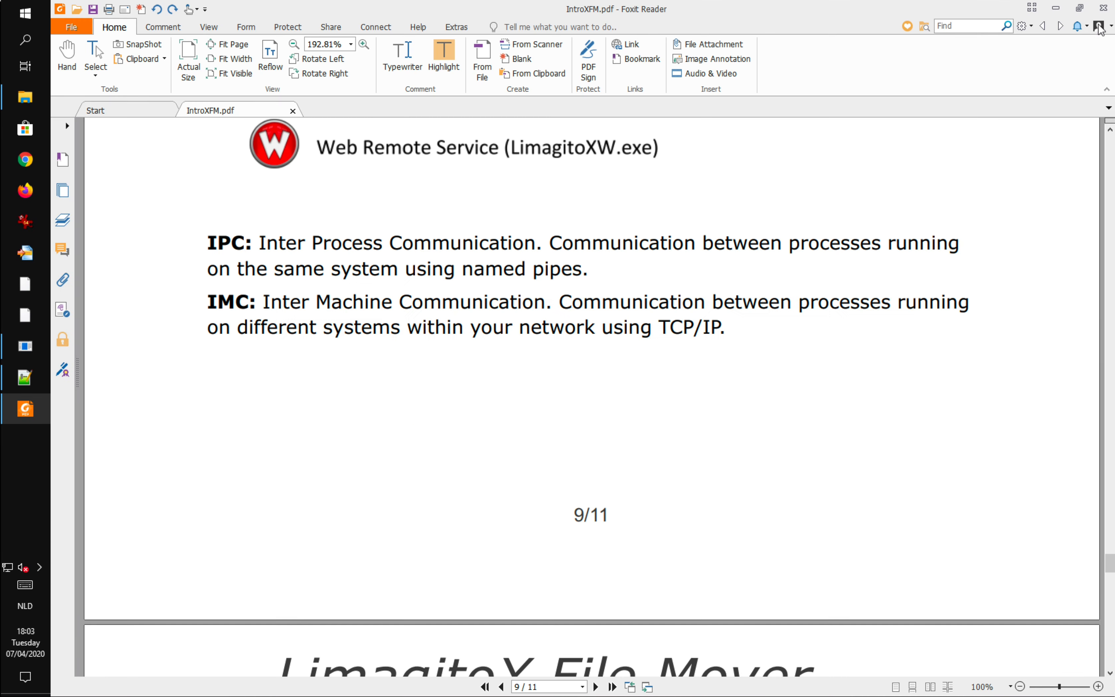
Close Foxit Reader, Notepad++ and the Download folder window.
left_click(1100, 17)
left_click(669, 393)
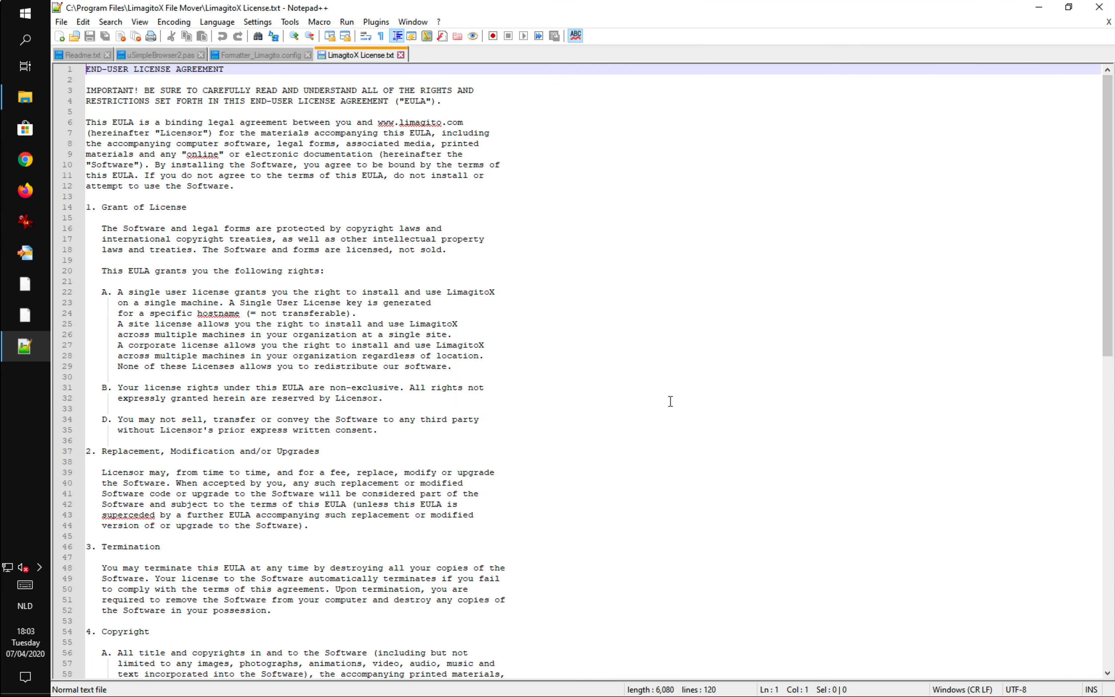
left_click(1100, 10)
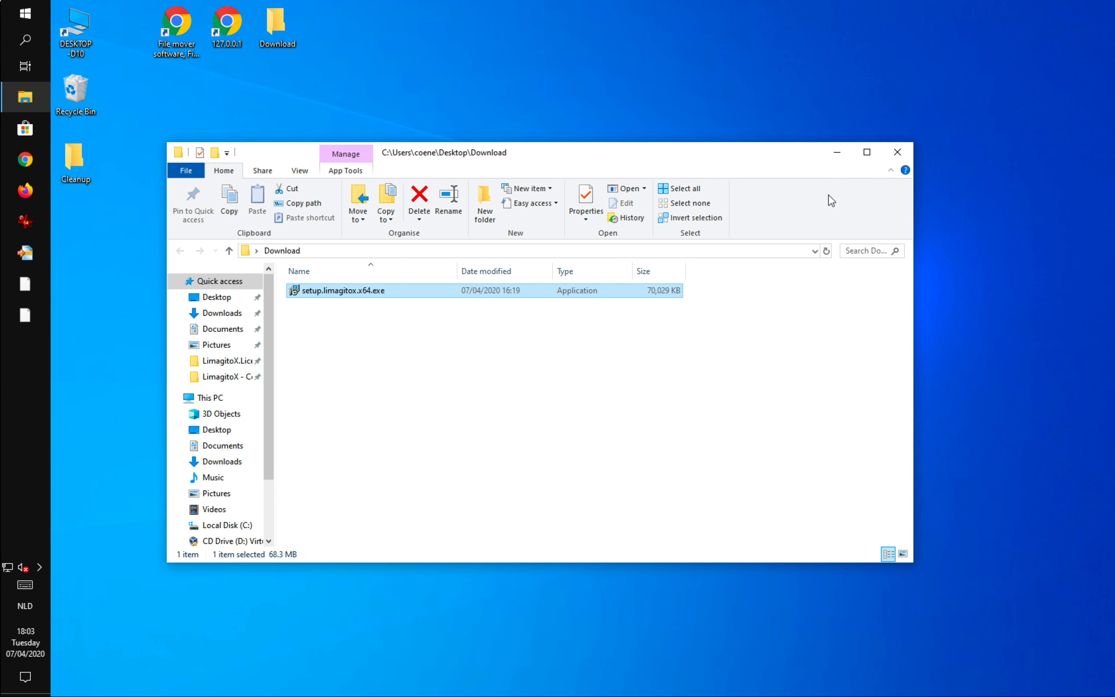
left_click(897, 153)
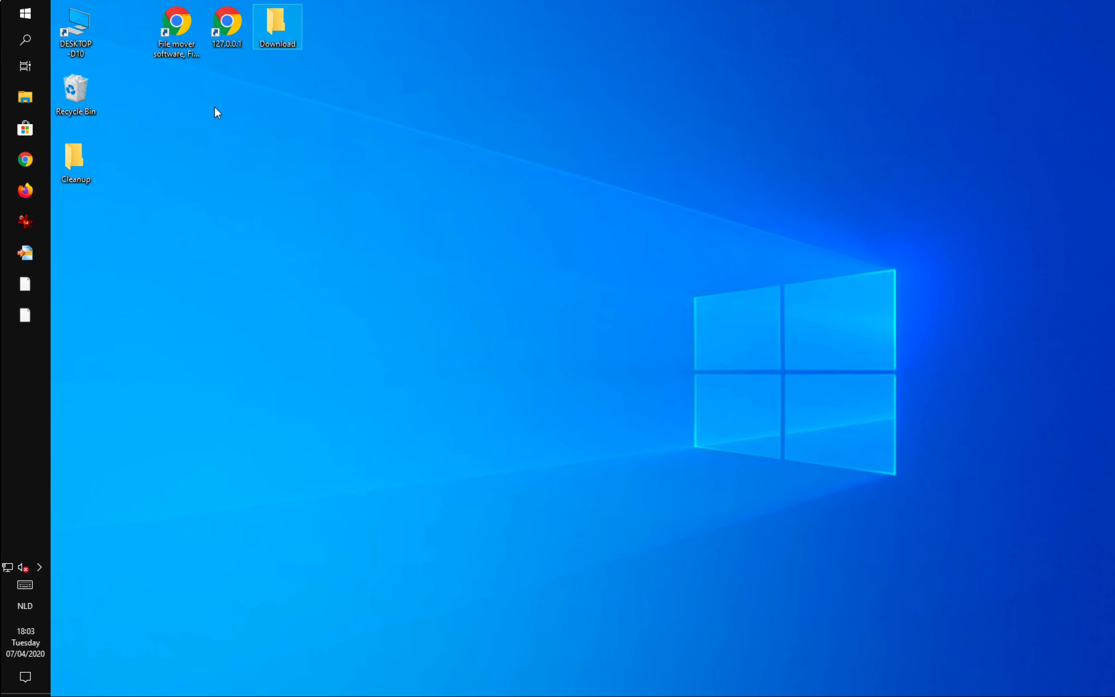
Launch LimagitoX File Mover Config from the Start menu, allowing it to make changes.
left_click(25, 14)
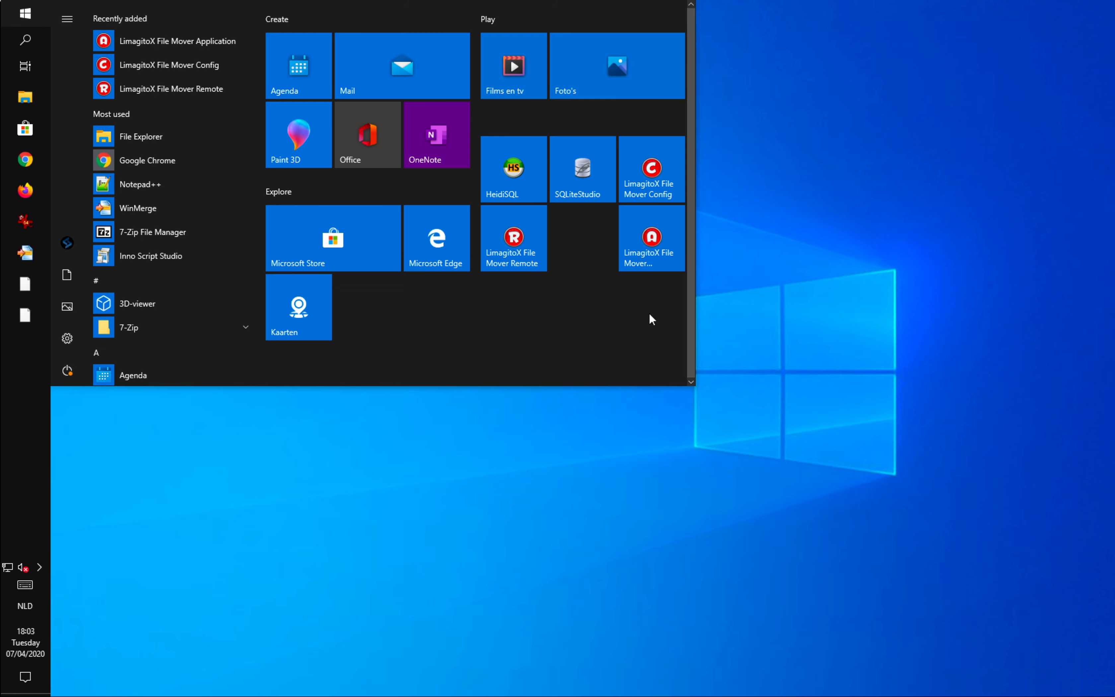
left_click(651, 171)
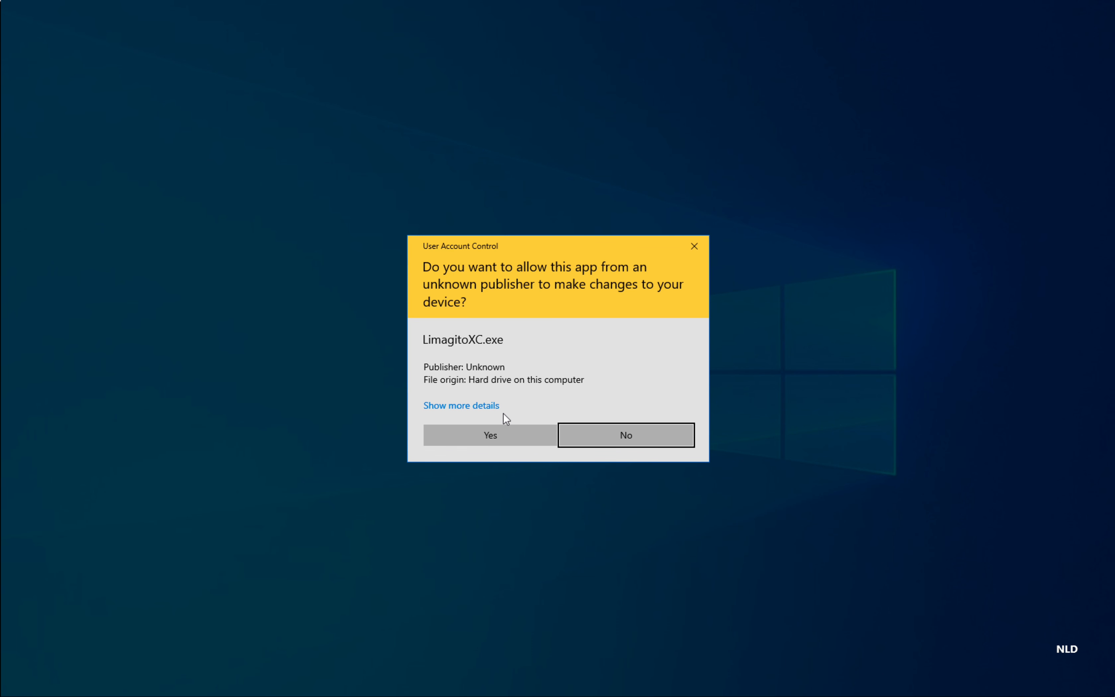
left_click(493, 433)
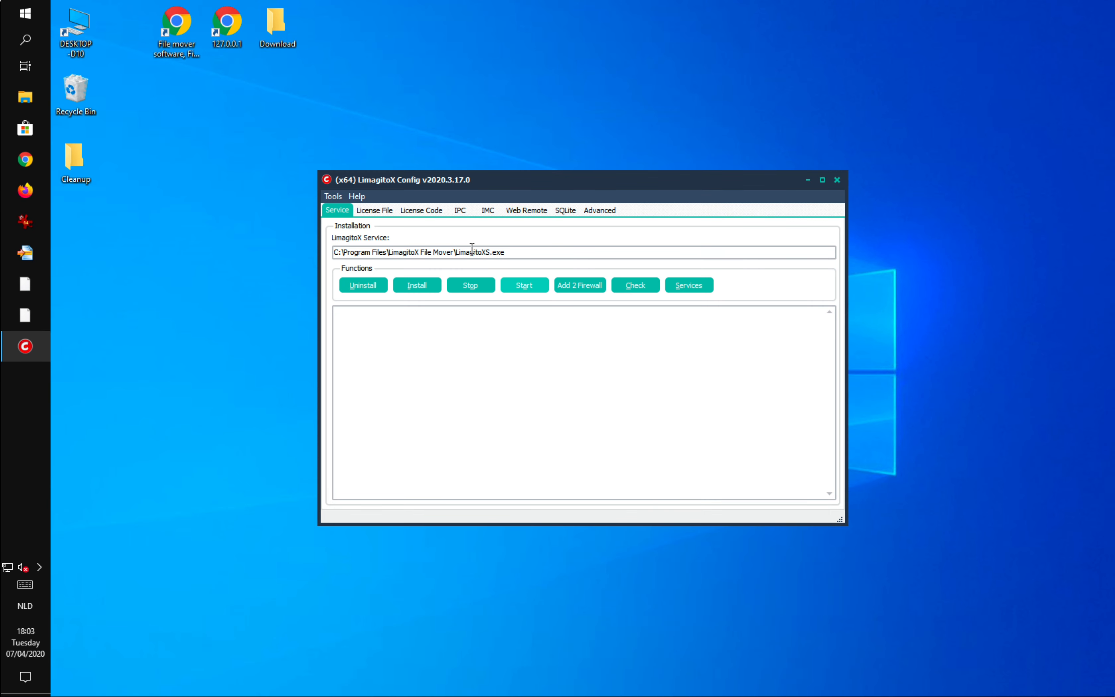
Look through the License File, Service and Web Remote tabs of the config tool.
left_click(376, 214)
left_click(339, 212)
left_click(527, 214)
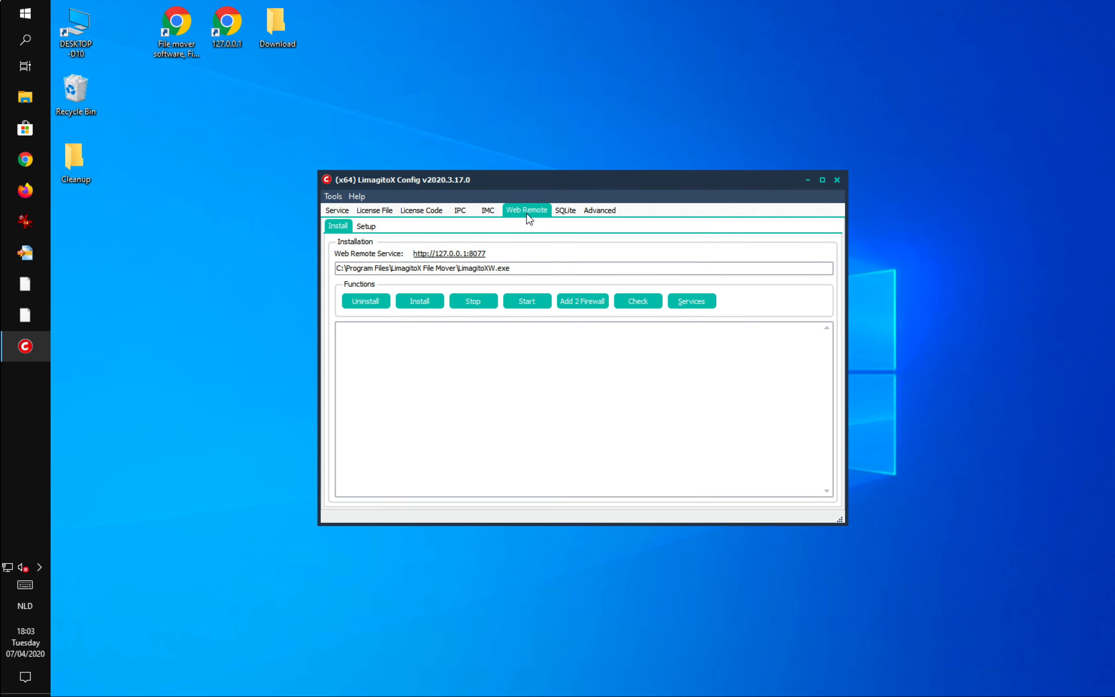
left_click(344, 215)
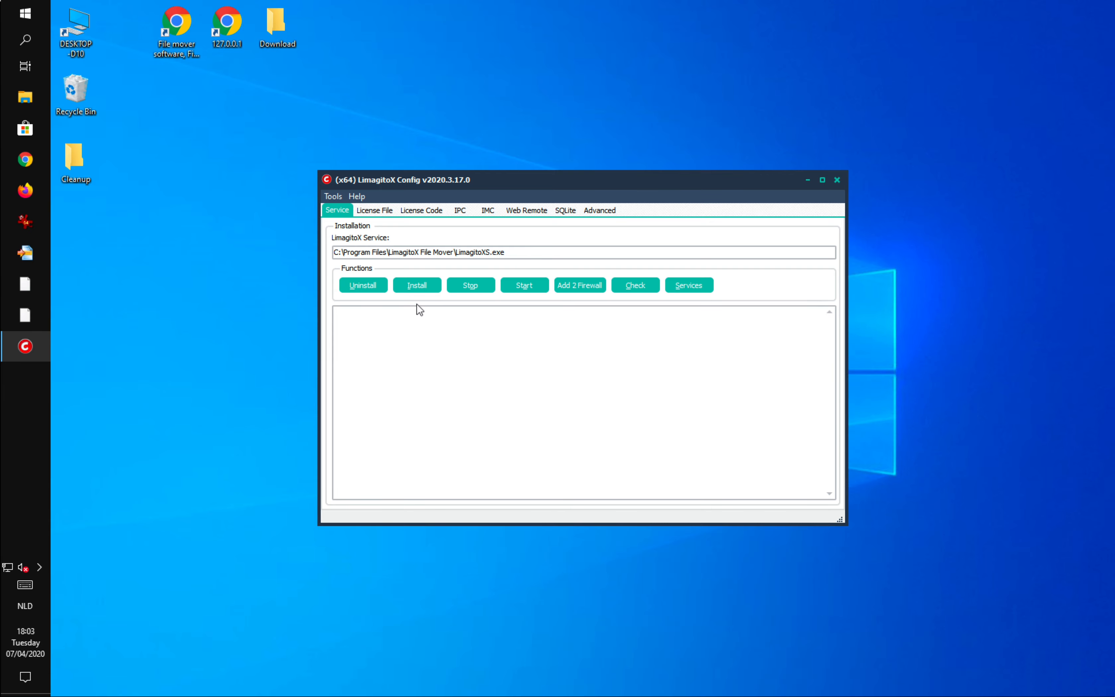
Install the LimagitoX service.
left_click(416, 286)
left_click(756, 415)
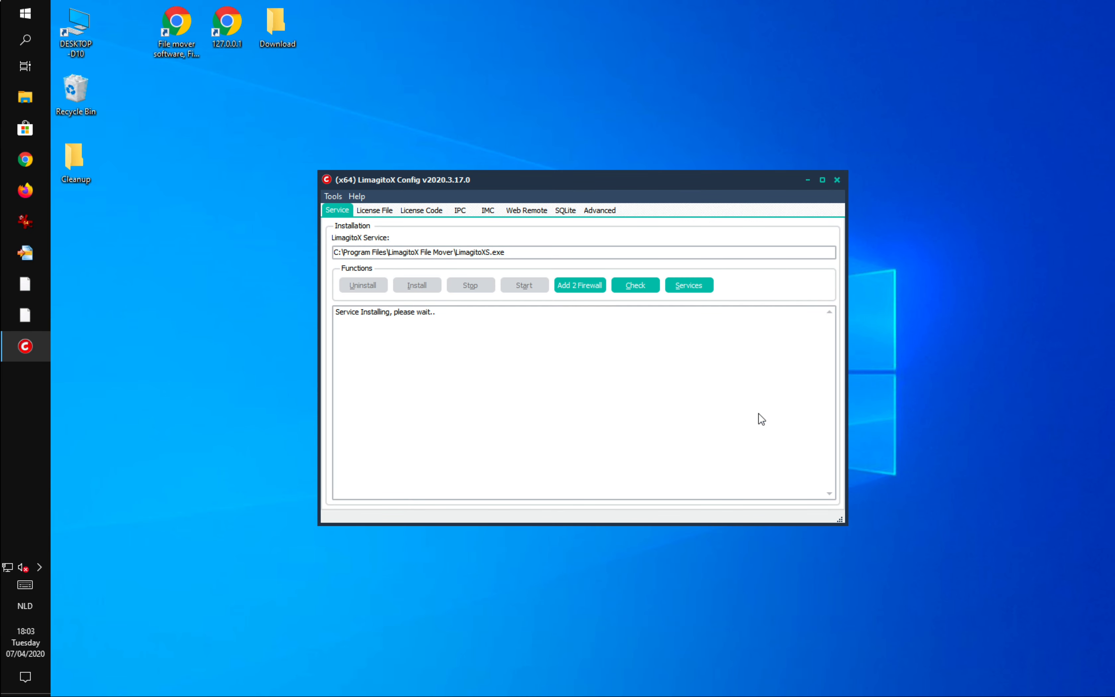
left_click(673, 375)
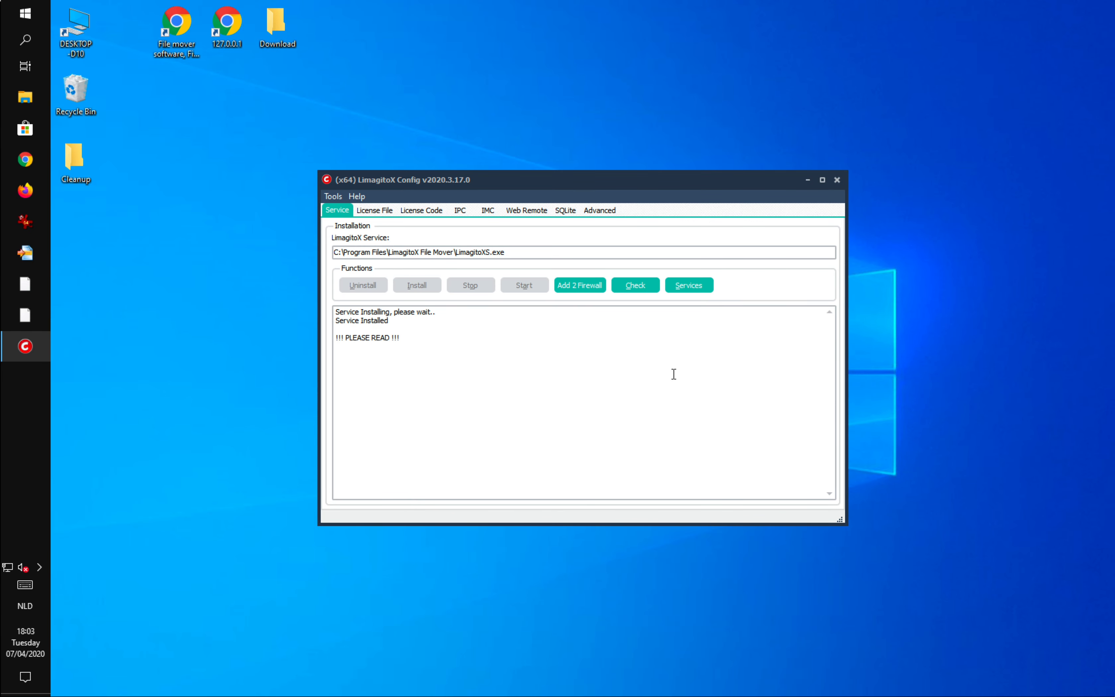
Add the LimagitoX service to the Windows Firewall exception list.
left_click(580, 287)
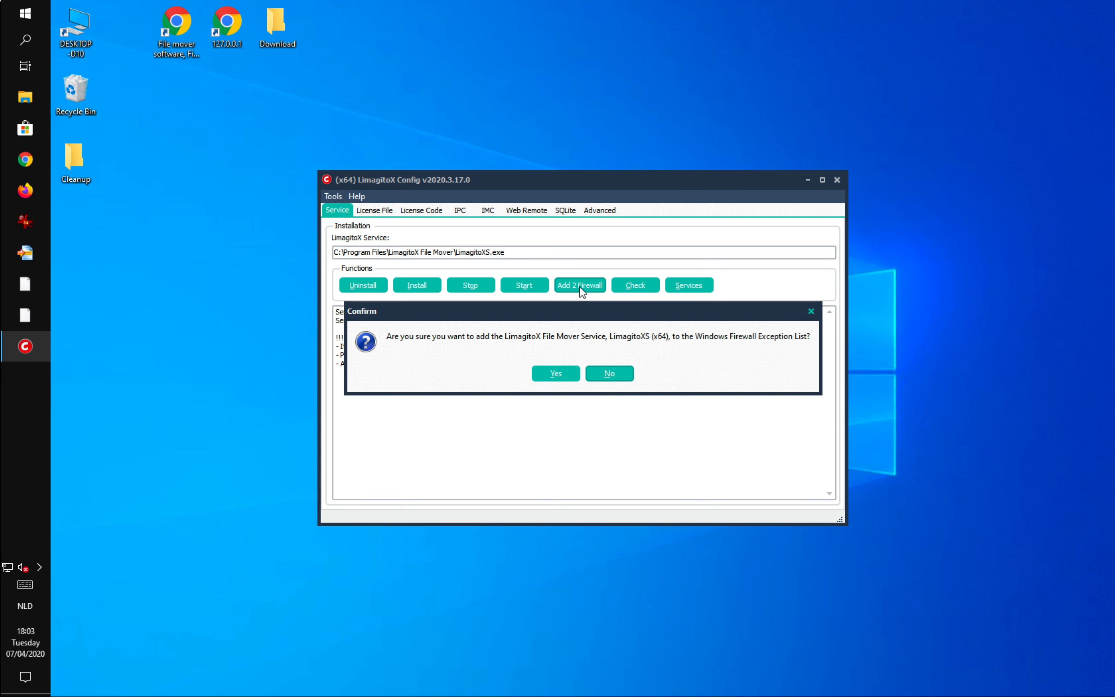
left_click(566, 371)
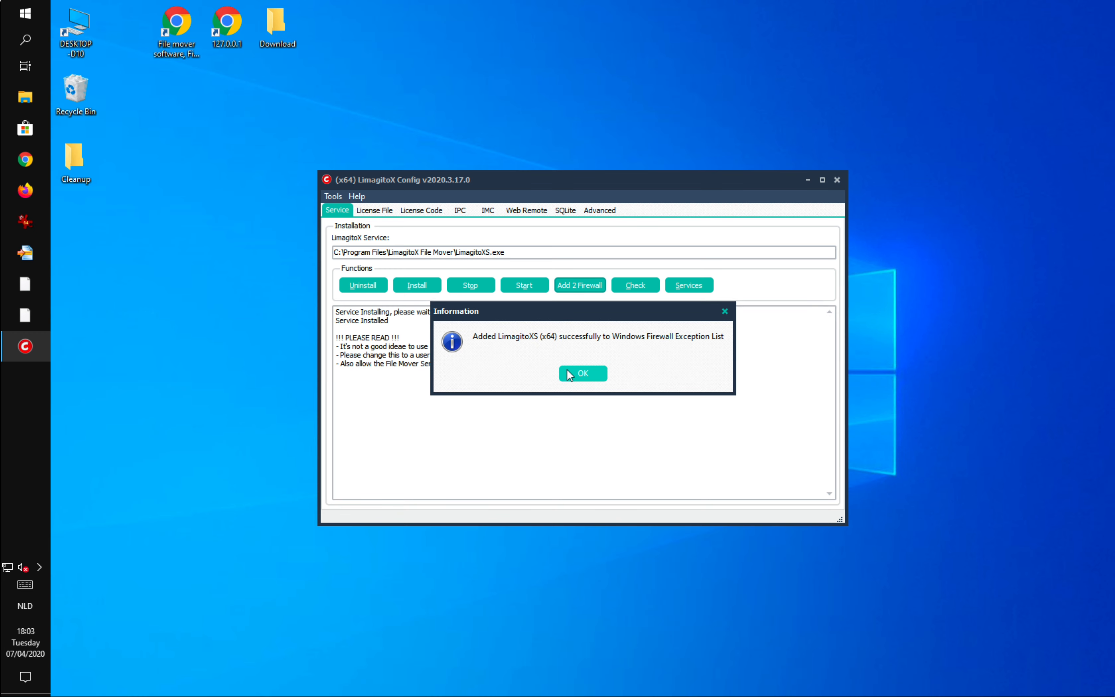
left_click(590, 372)
Open the Windows Services list and select the LimagitoX service.
left_click_drag(381, 370, 336, 339)
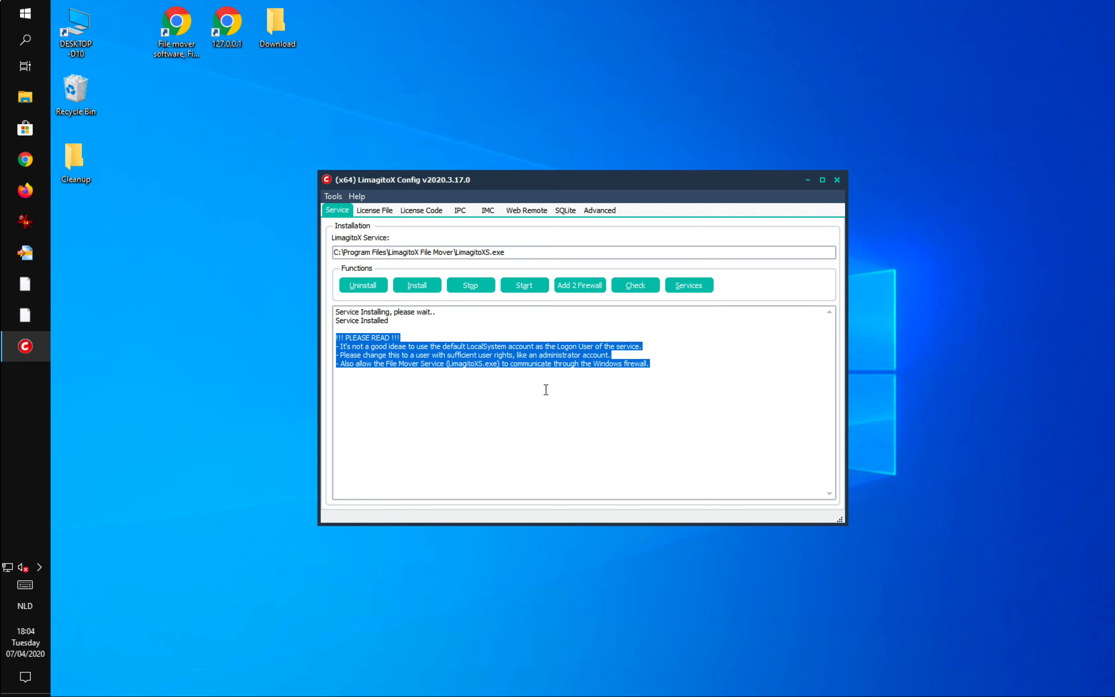
left_click(692, 286)
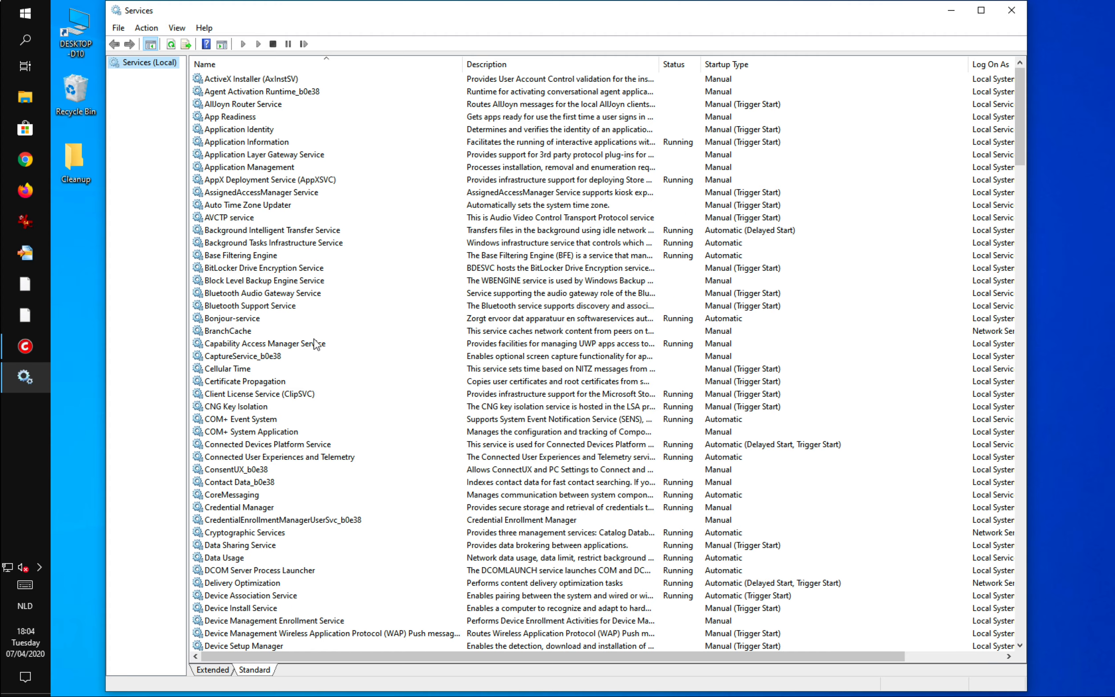
scroll(317, 346, "down", 15)
scroll(317, 346, "down", 8)
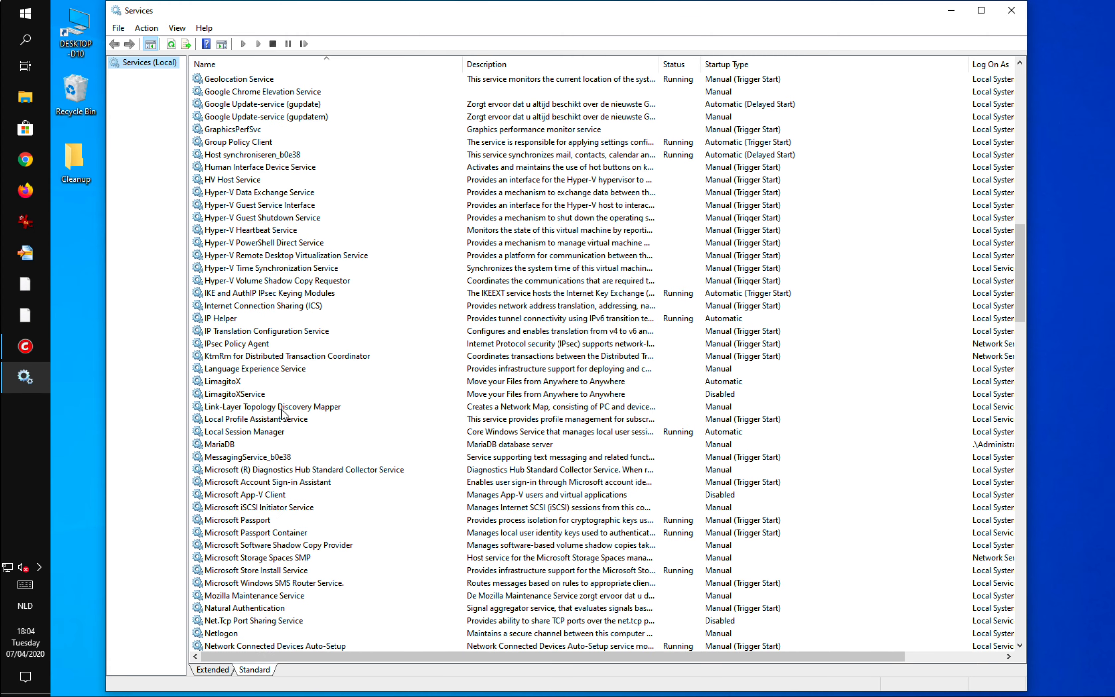
left_click(235, 383)
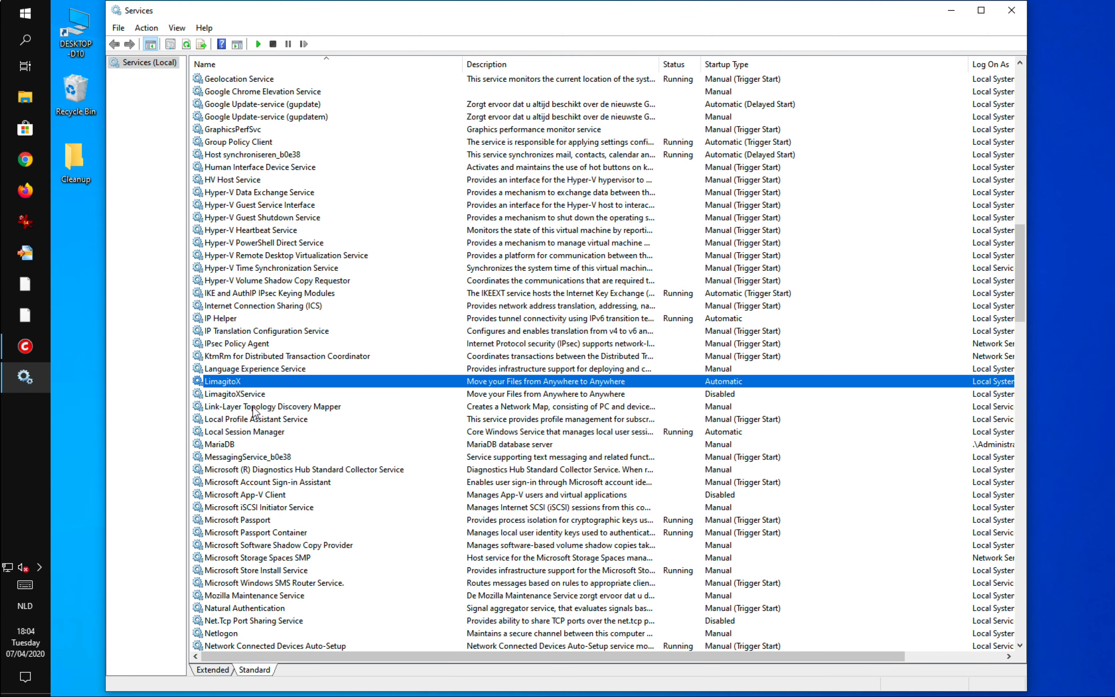
Open the LimagitoX service's properties and set it to log on with the administrator account.
double_click(239, 383)
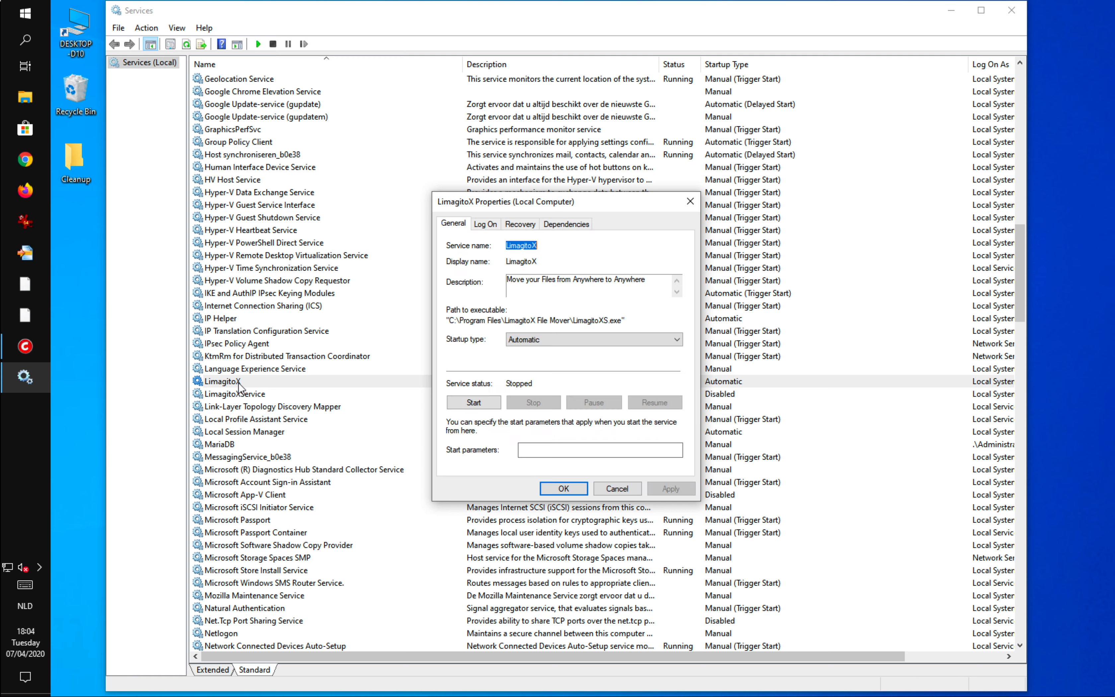
left_click(488, 226)
left_click(475, 291)
left_click(544, 289)
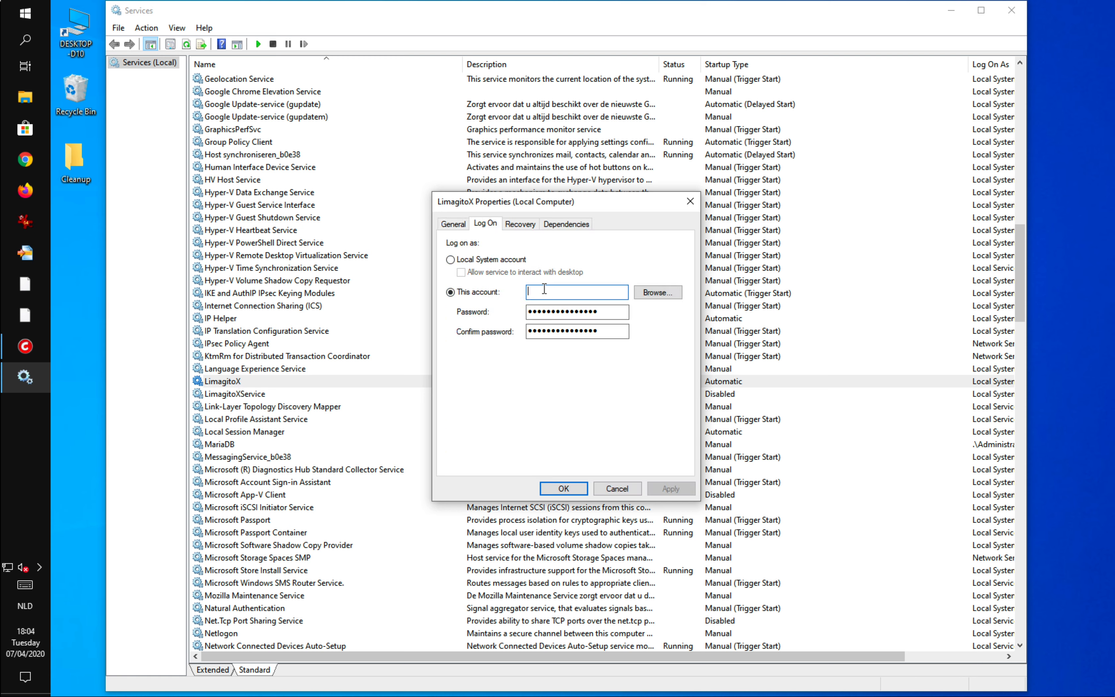
type("administrato")
key("Tab")
key("Tab")
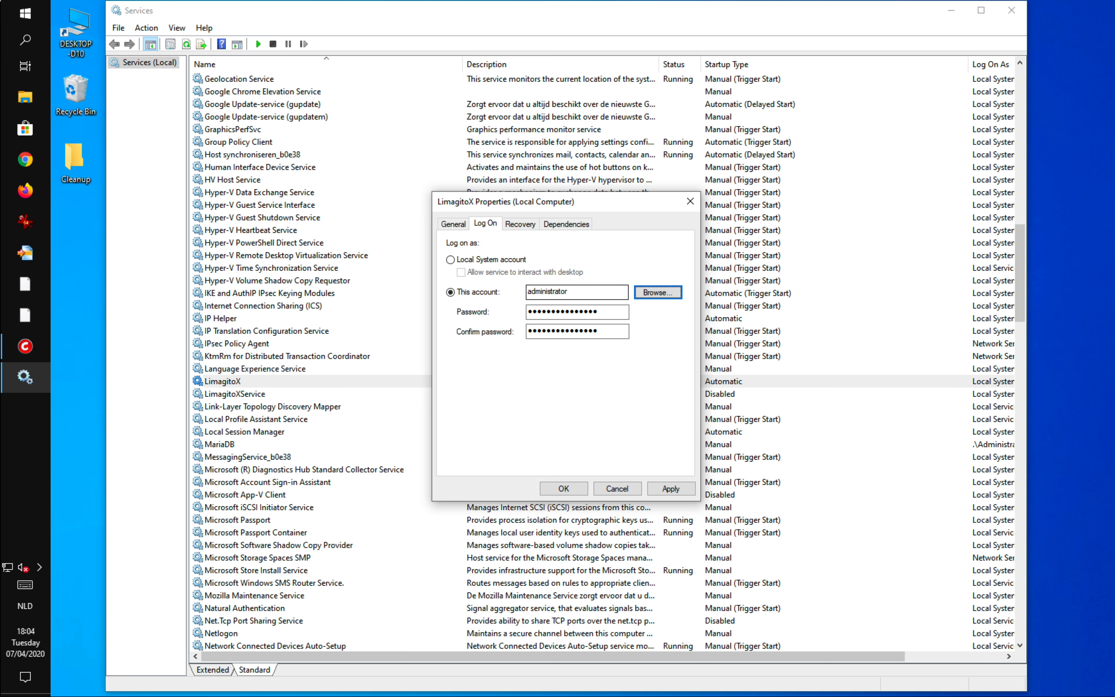
Enter and confirm the administrator account password, then apply and save the log-on settings.
type("********")
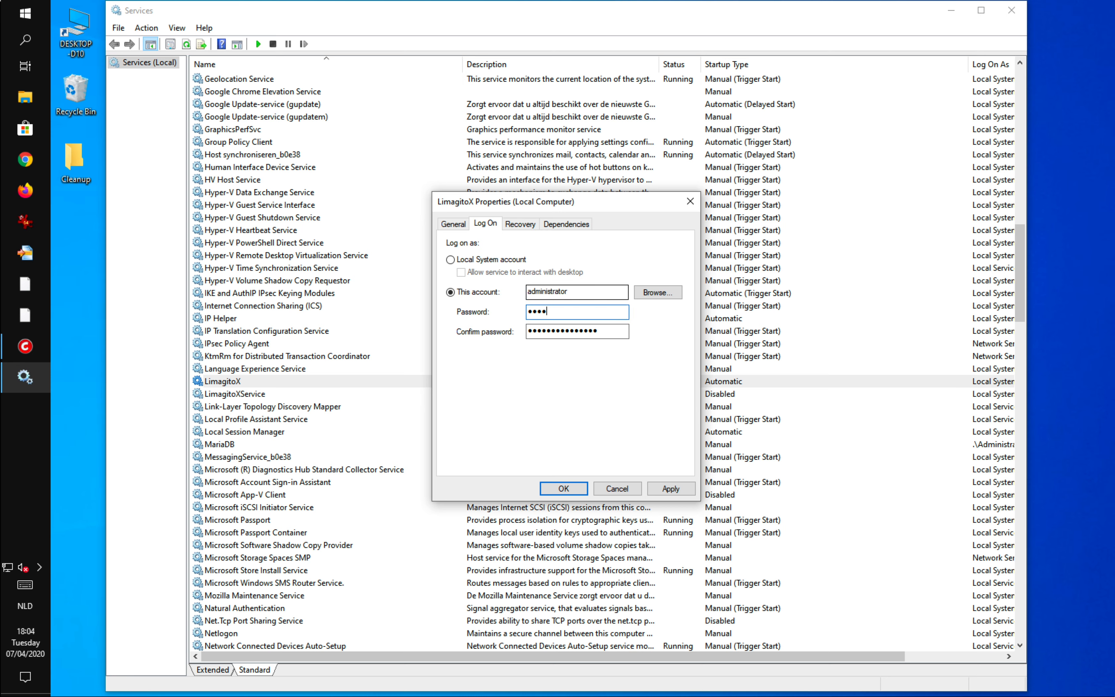
type("*****")
key("Tab")
type("*************")
left_click(666, 489)
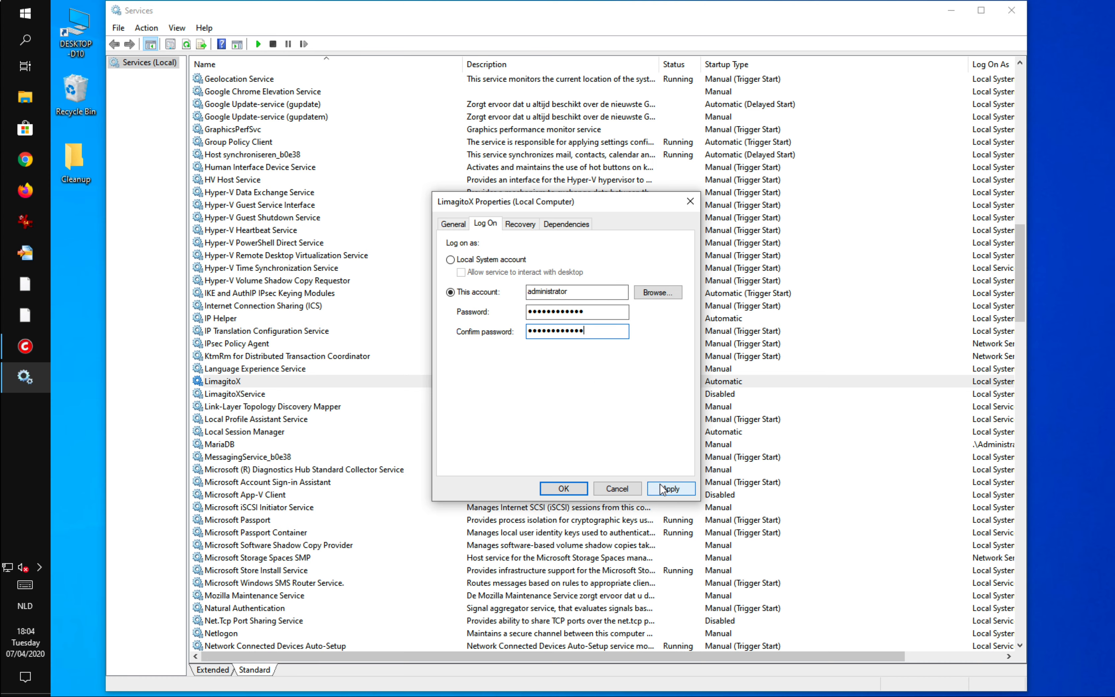
left_click(578, 492)
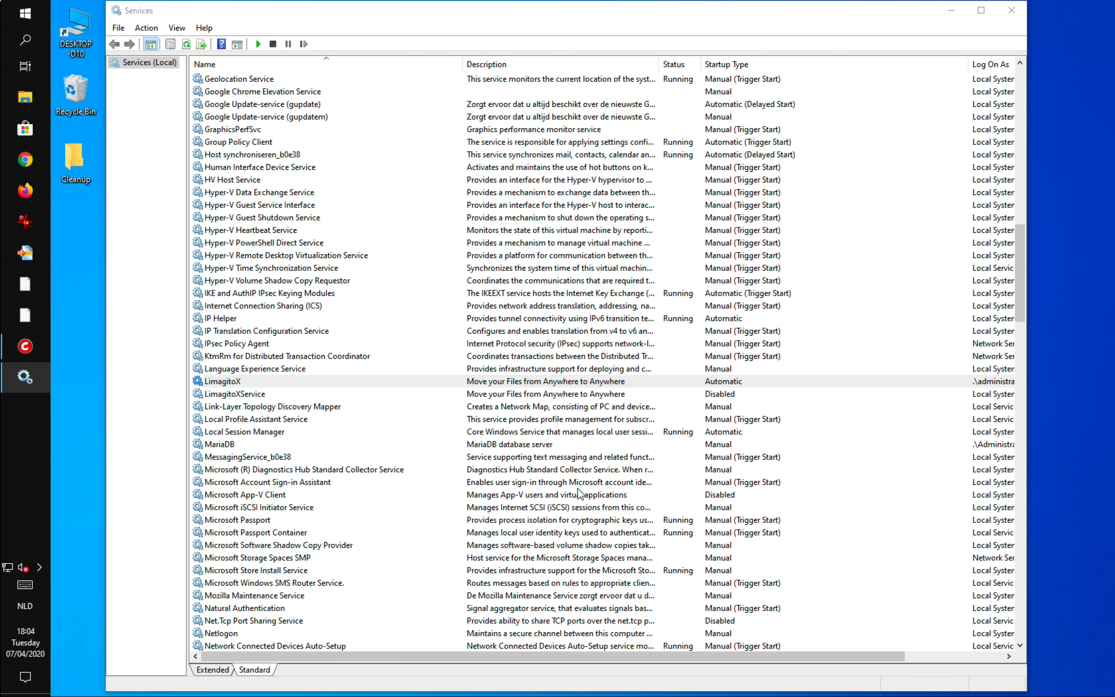
Start the LimagitoX service from the config tool.
left_click(950, 11)
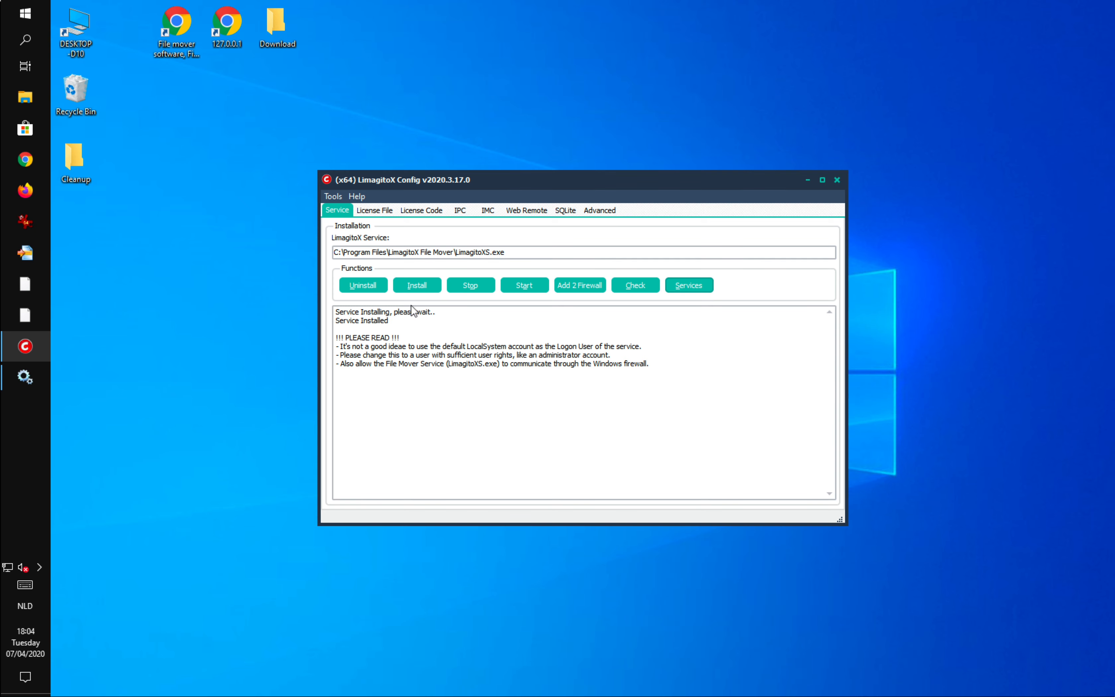
left_click(519, 287)
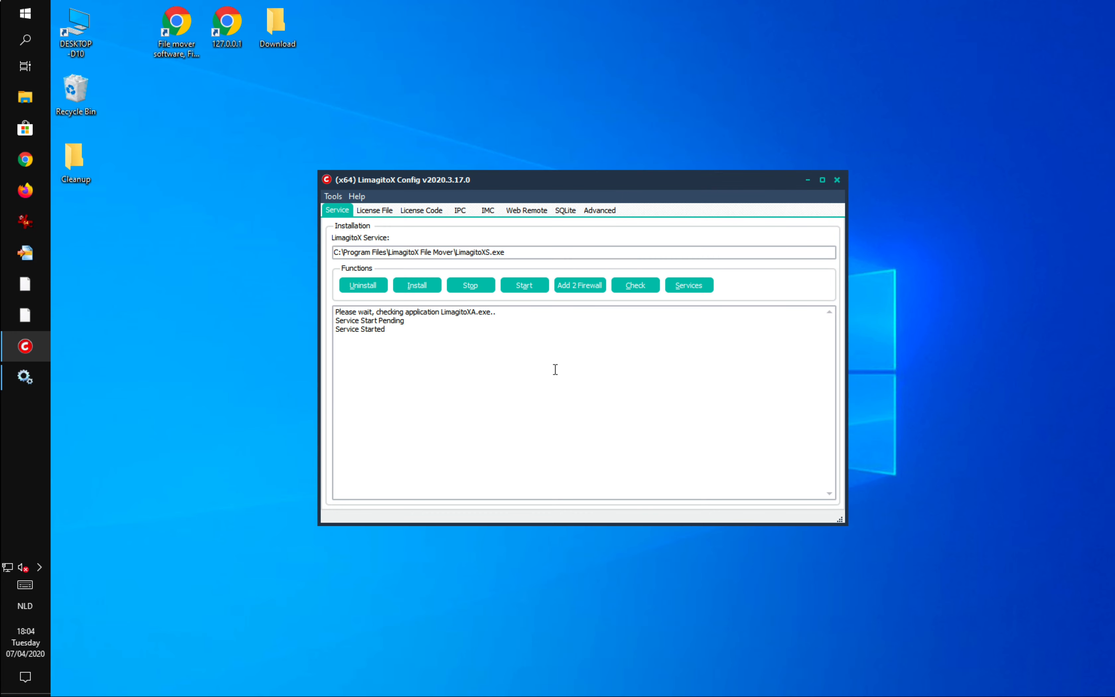
Install the LimagitoX Web Remote service, dismissing the log-on information dialogs.
left_click(523, 213)
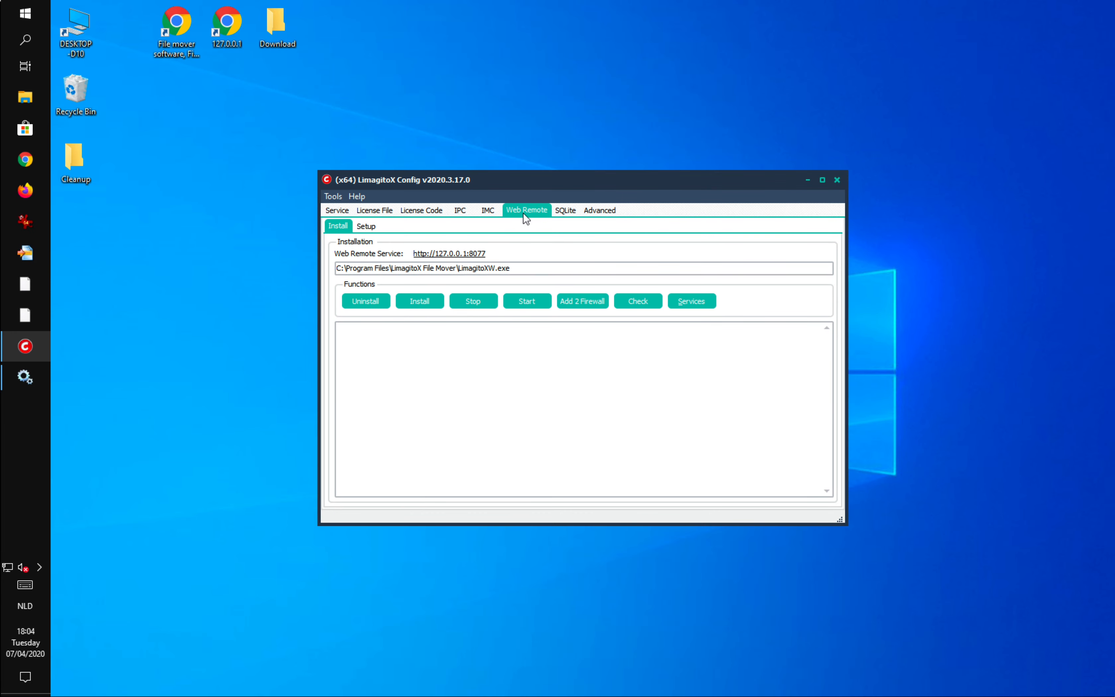
left_click(435, 301)
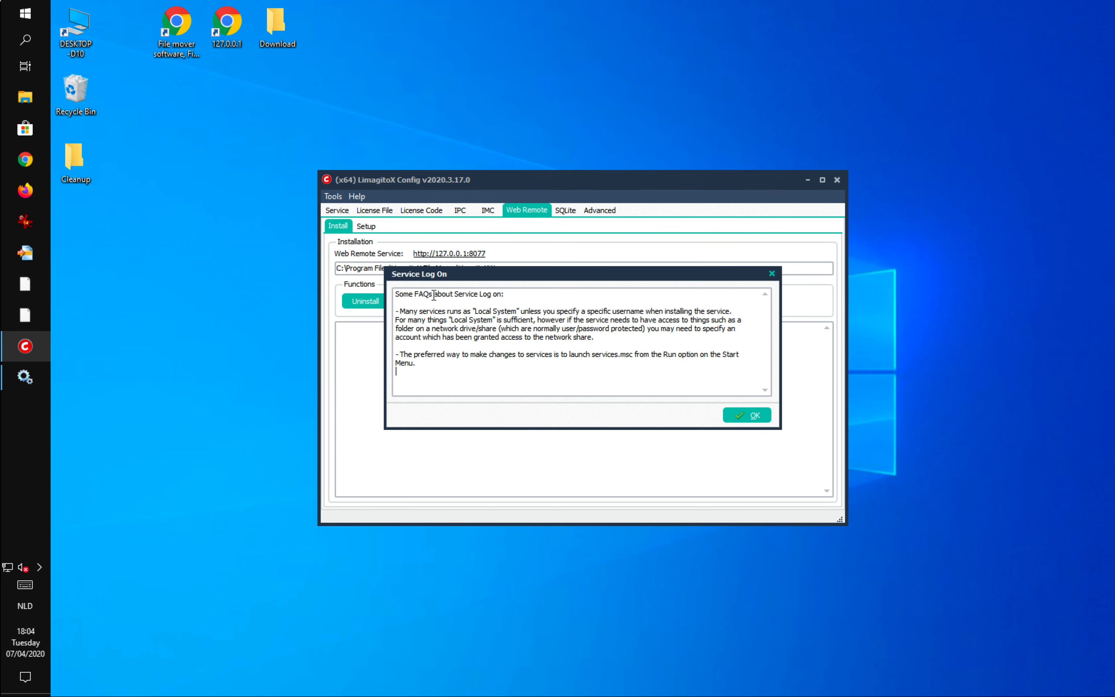
left_click(747, 415)
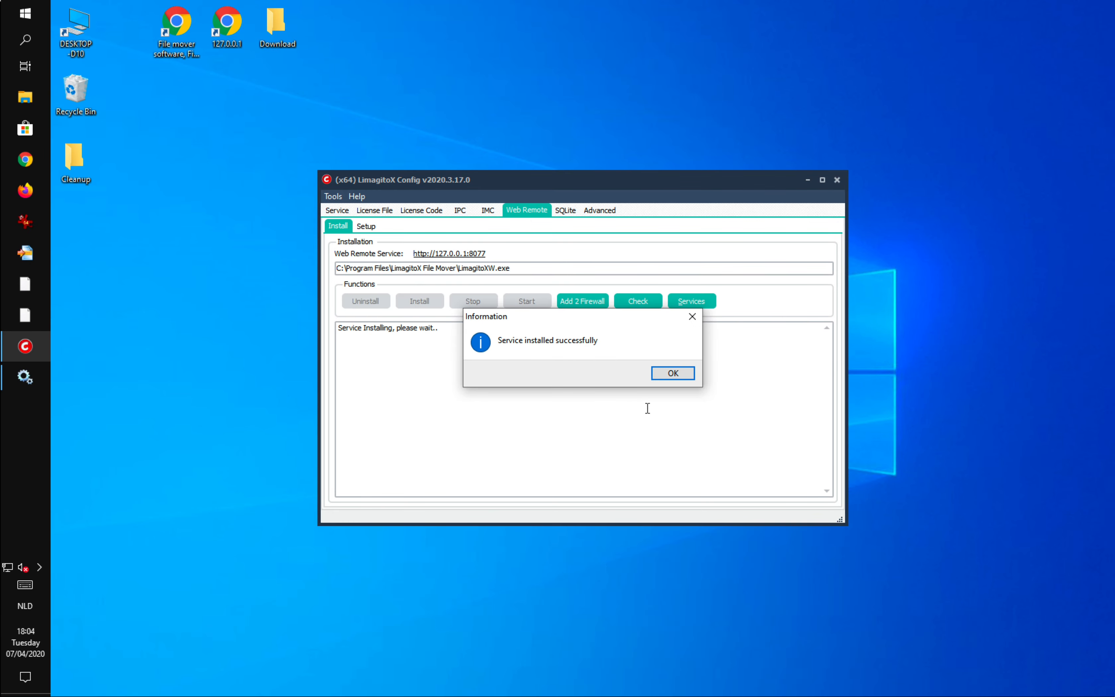
left_click(672, 375)
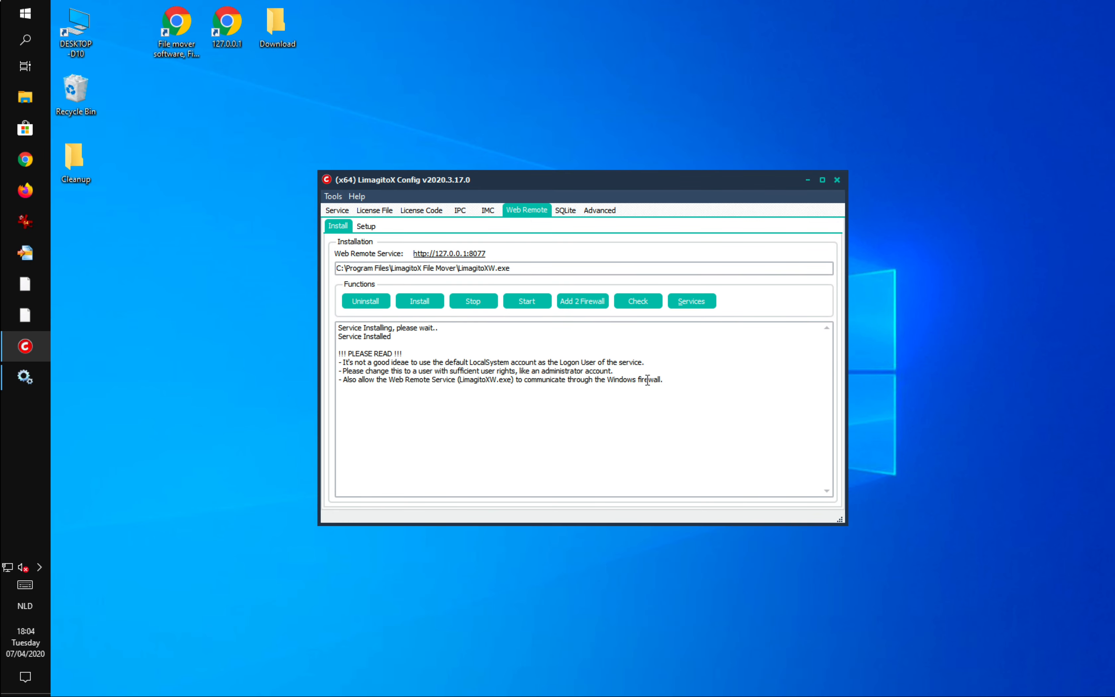
Add the Web Remote service to the Windows Firewall exception list.
left_click(578, 303)
left_click(563, 372)
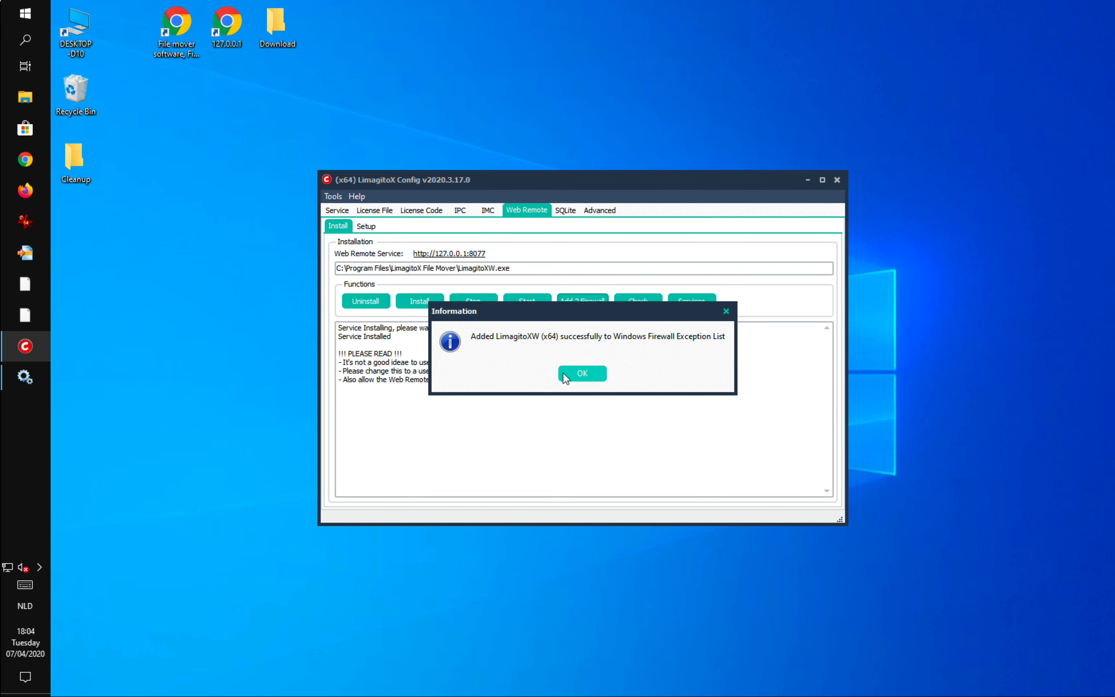
left_click(575, 373)
Open the Windows Services list and set LimagitoXService to log on with the administrator account.
left_click(686, 307)
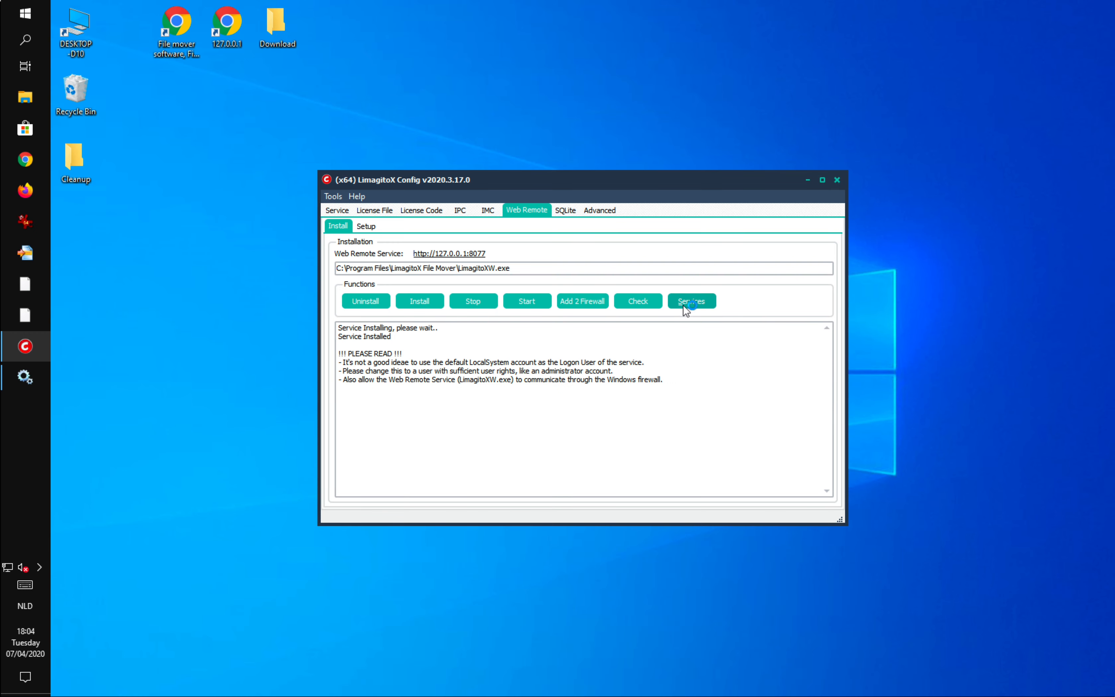
scroll(344, 457, "down", 18)
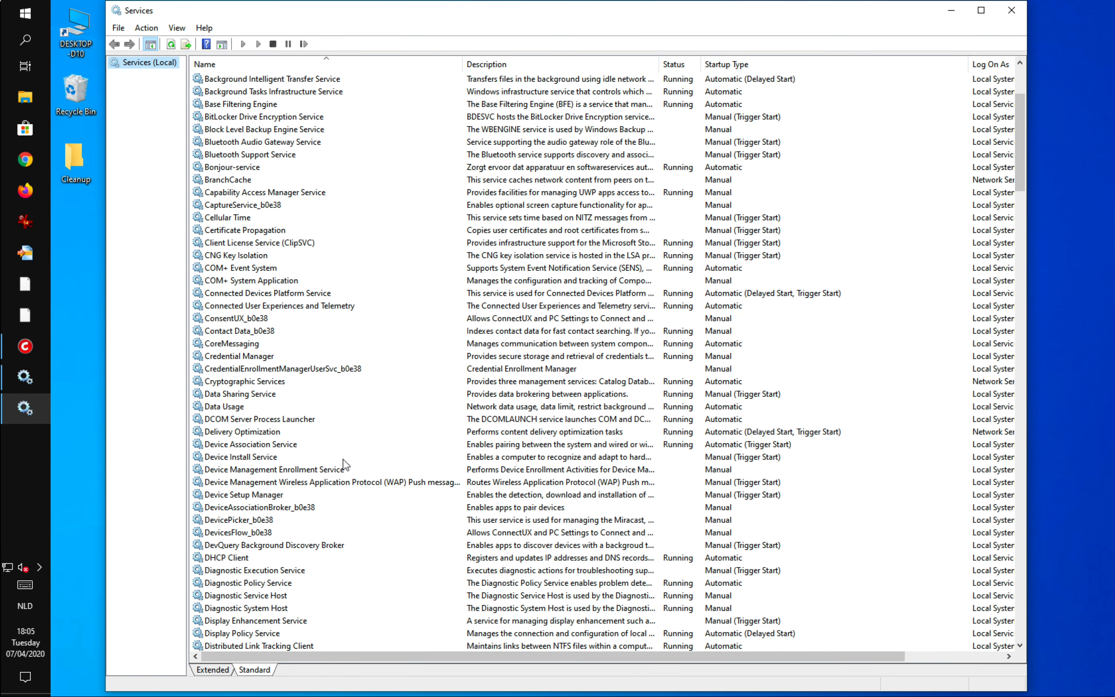
scroll(344, 462, "down", 4)
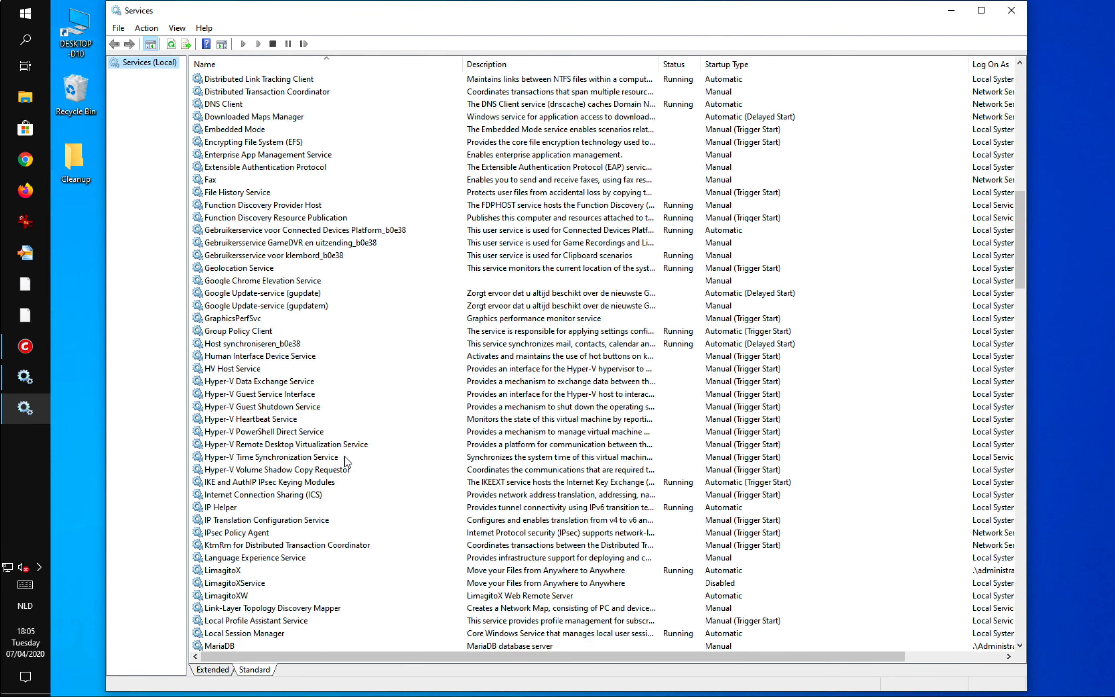
left_click(249, 470)
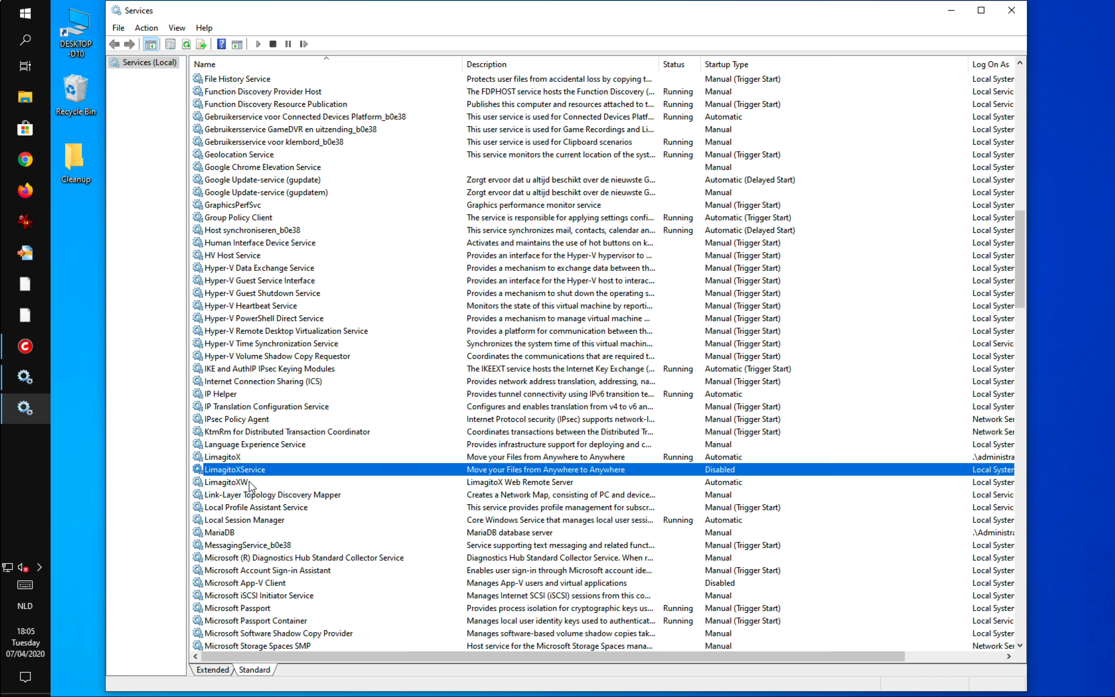
double_click(249, 473)
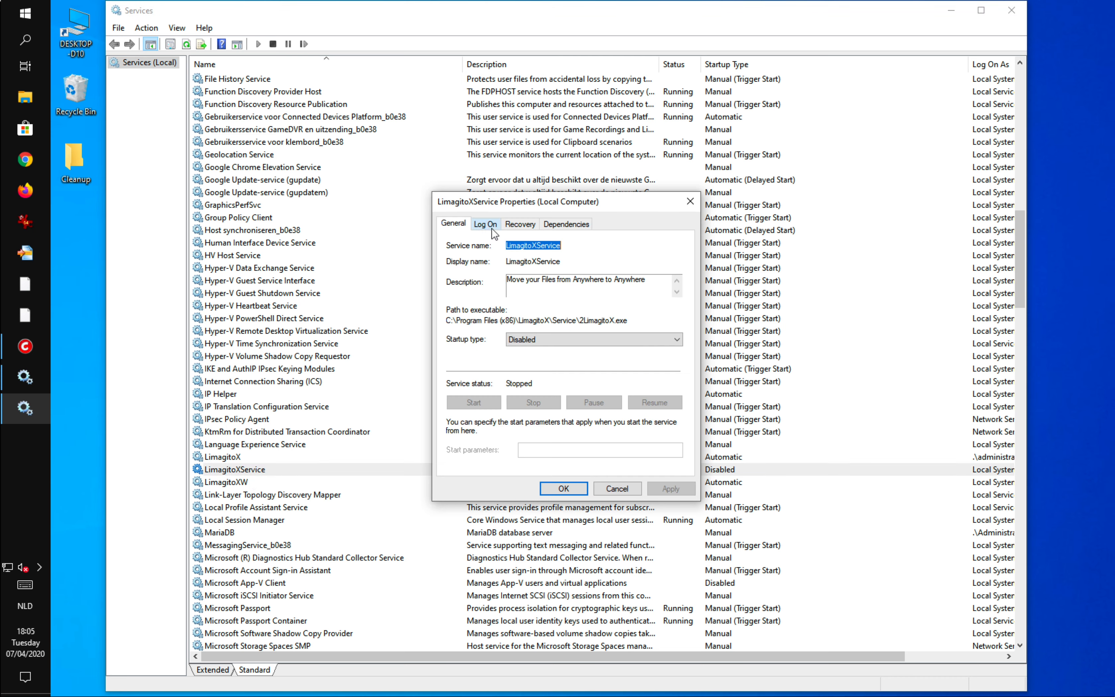
left_click(489, 225)
left_click(450, 293)
left_click(570, 292)
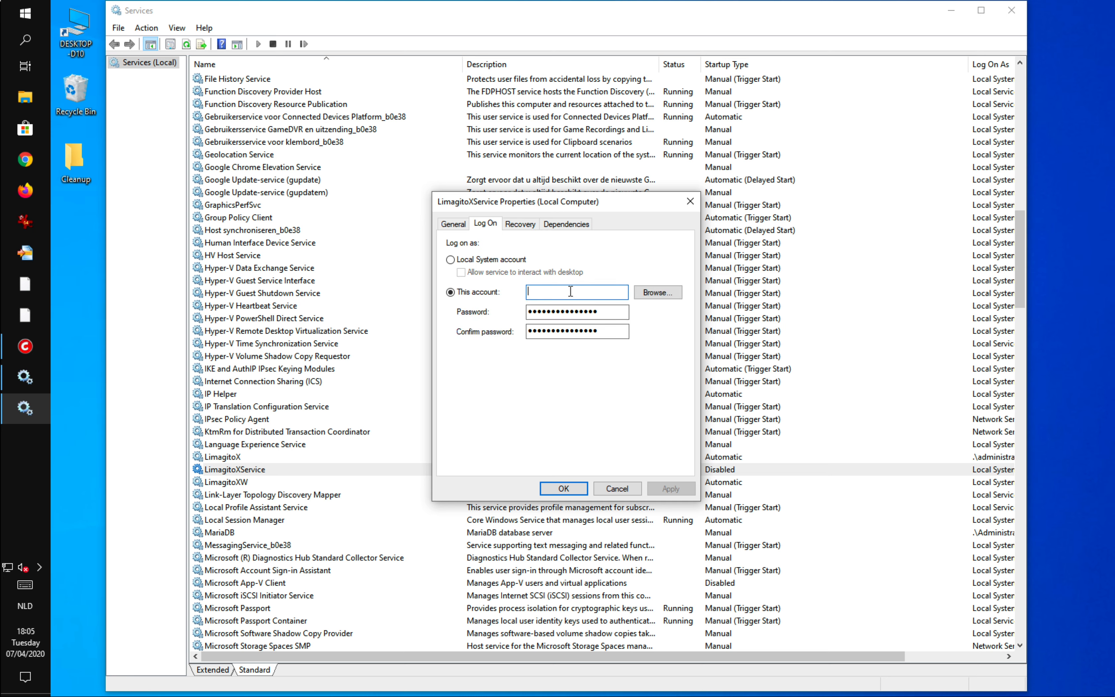
type("administrator")
key("Tab")
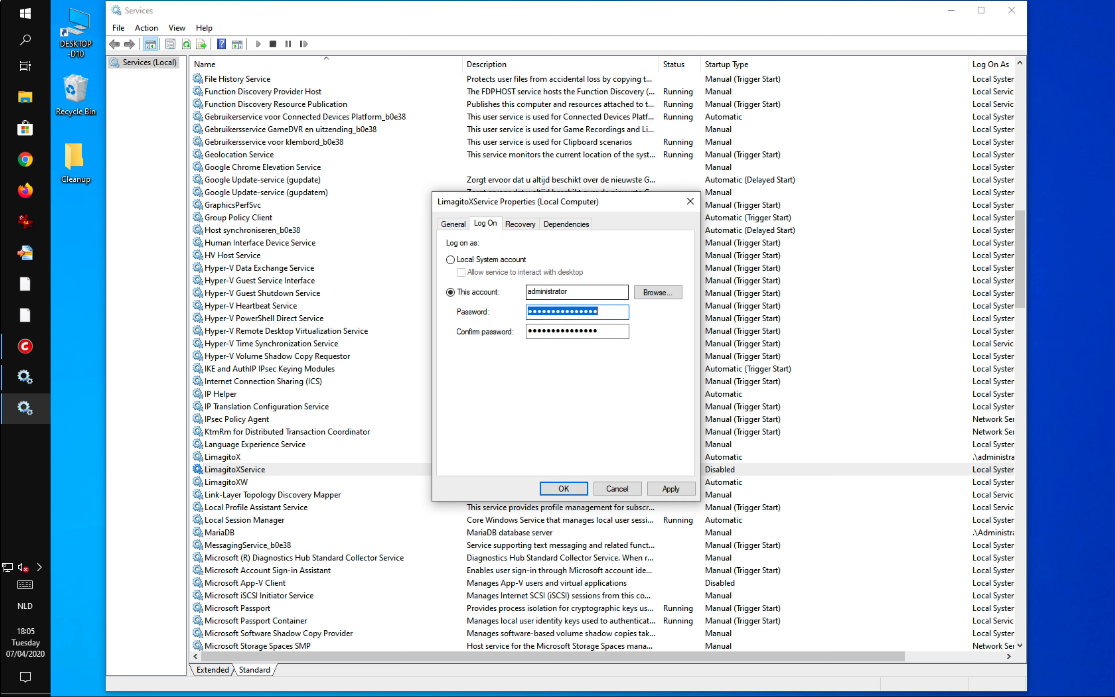
Enter and confirm the administrator account password for LimagitoXService and save the log-on settings.
type("•••••••••••••")
key("Tab")
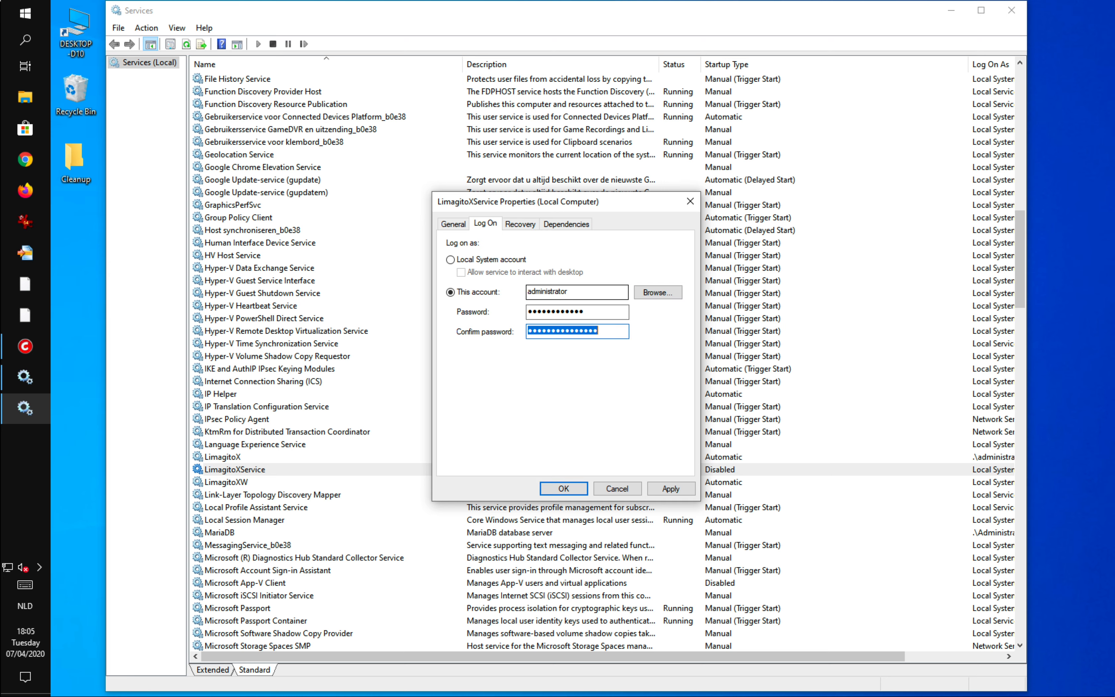
type("•••••••••••")
left_click(572, 488)
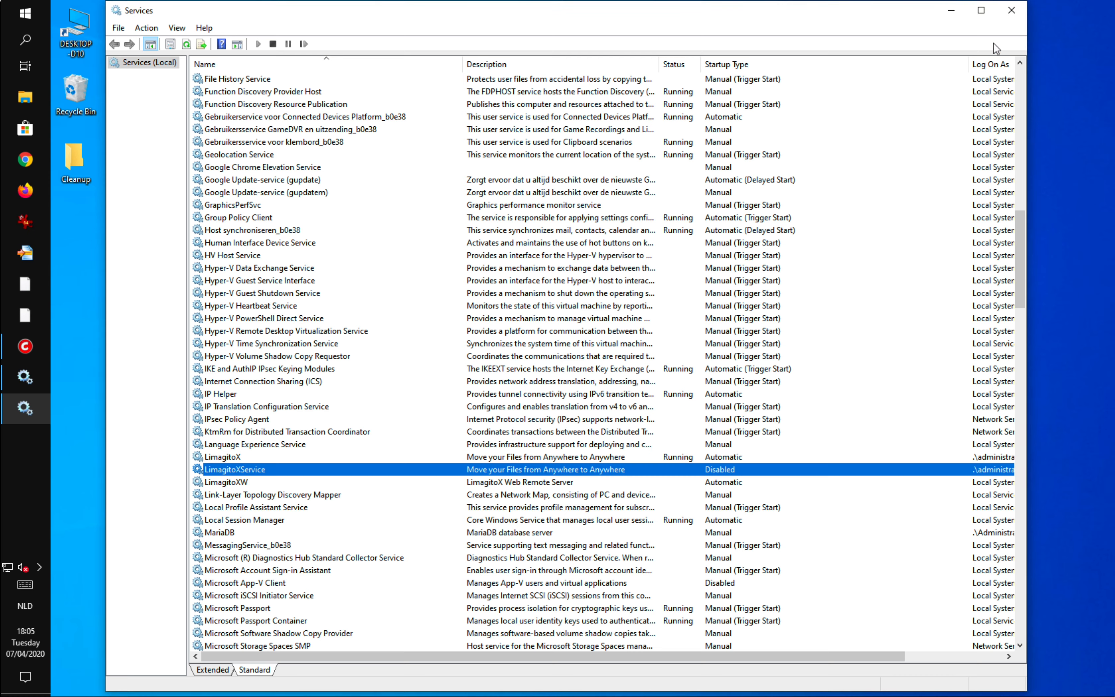
Start the Web Remote service from the config tool and close the config tool.
left_click(950, 10)
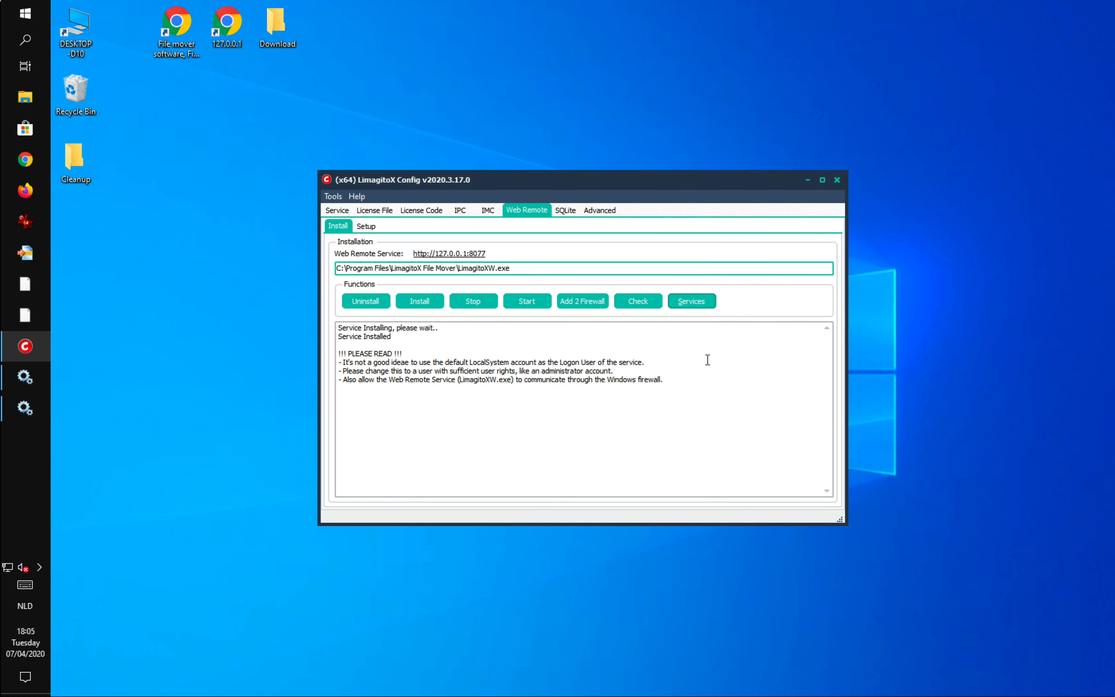
left_click(527, 303)
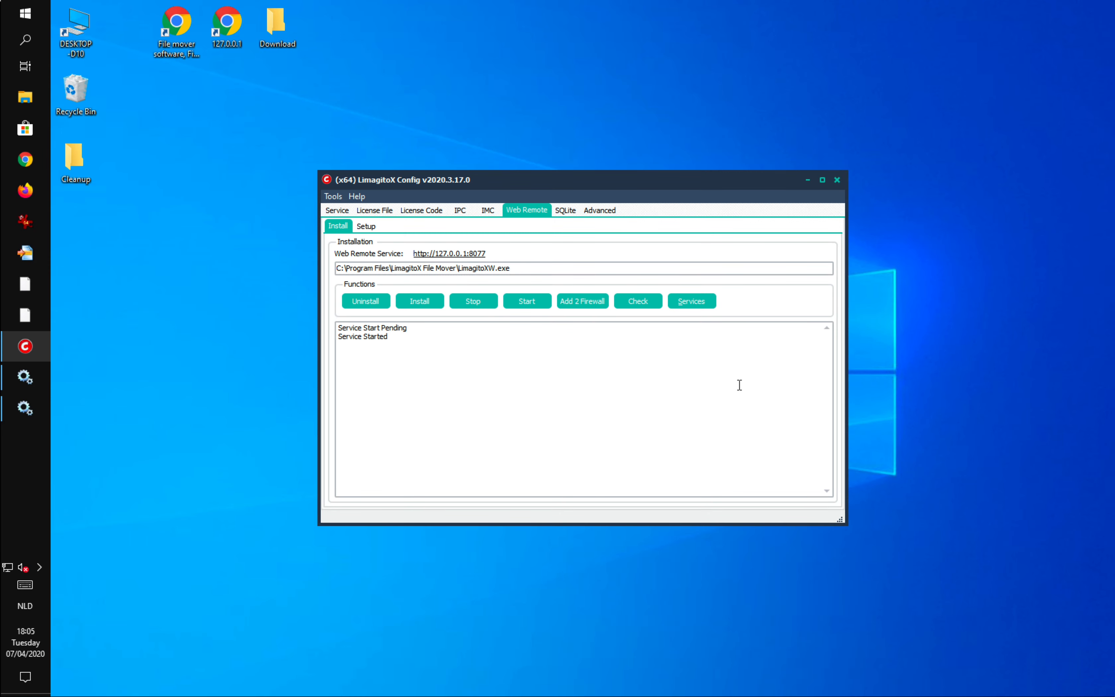
left_click(838, 181)
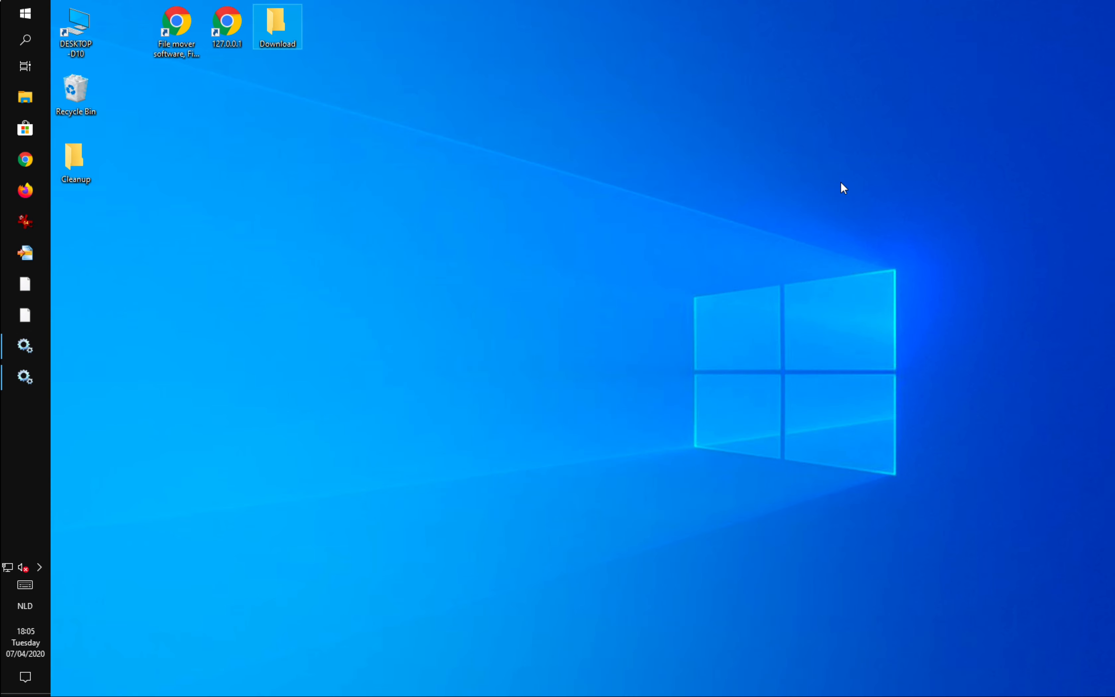
Launch LimagitoX File Mover Remote, connect to the LimagitoX File Mover Service (XS) over IPC, then close the Remote window.
left_click(32, 15)
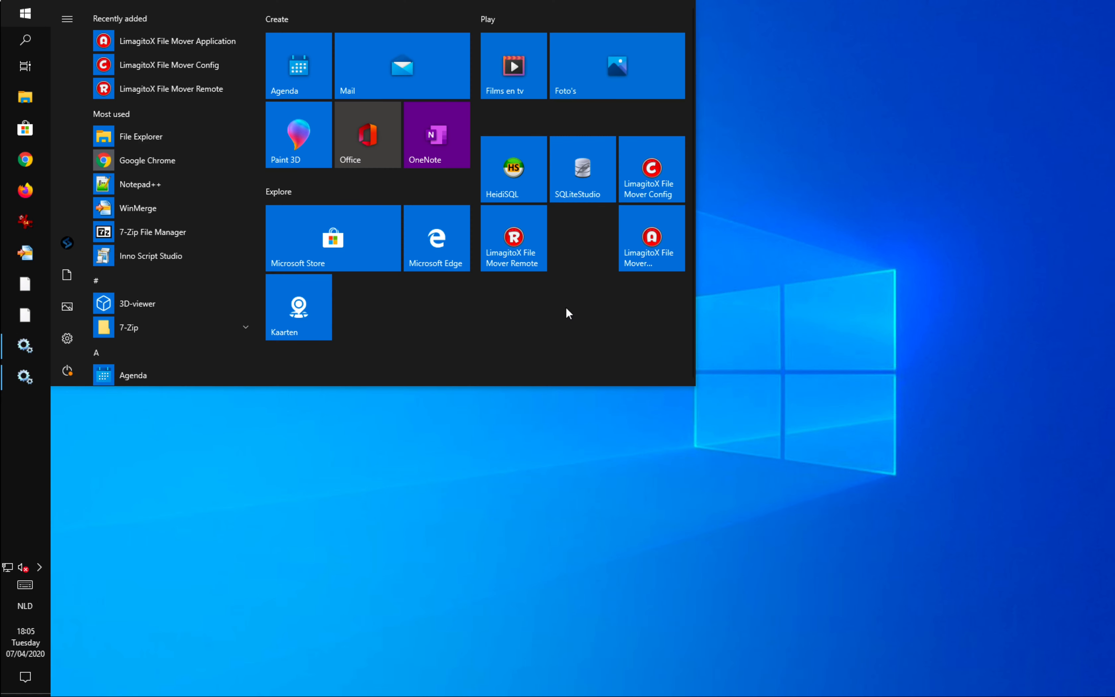
left_click(525, 250)
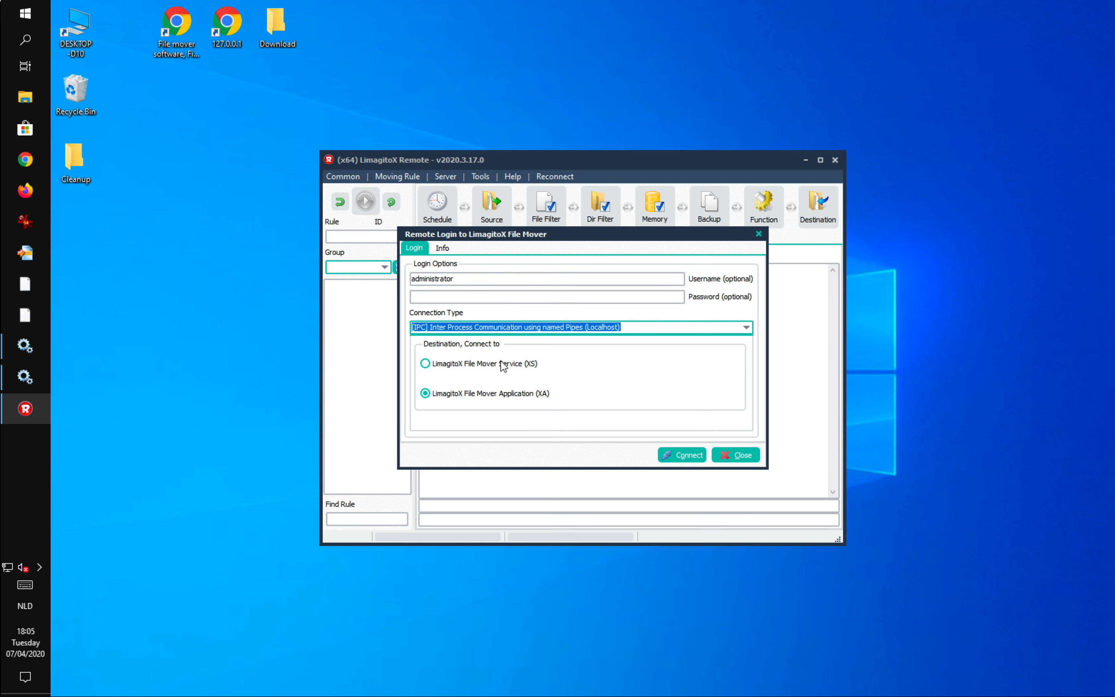
left_click(427, 365)
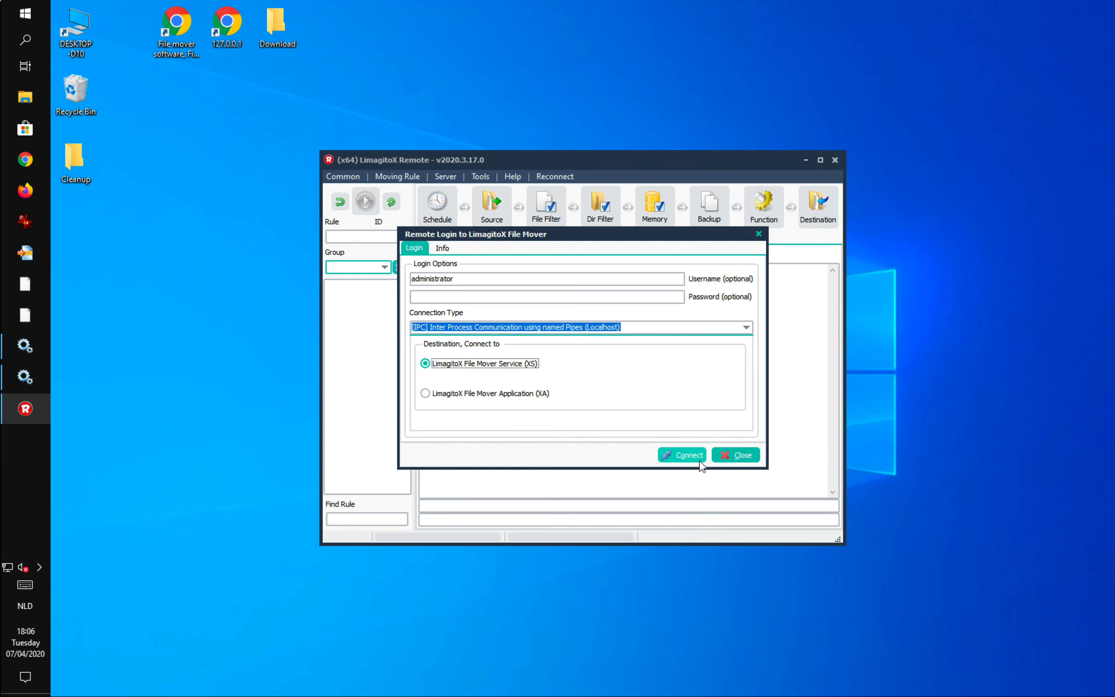
left_click(693, 455)
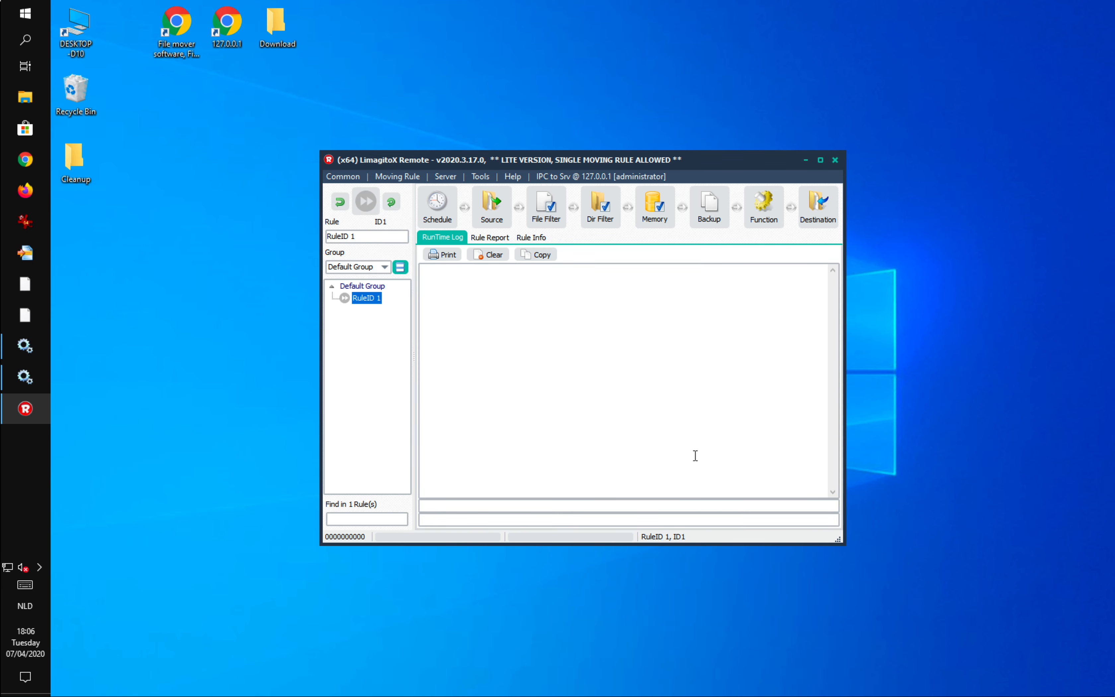
left_click_drag(679, 162, 667, 169)
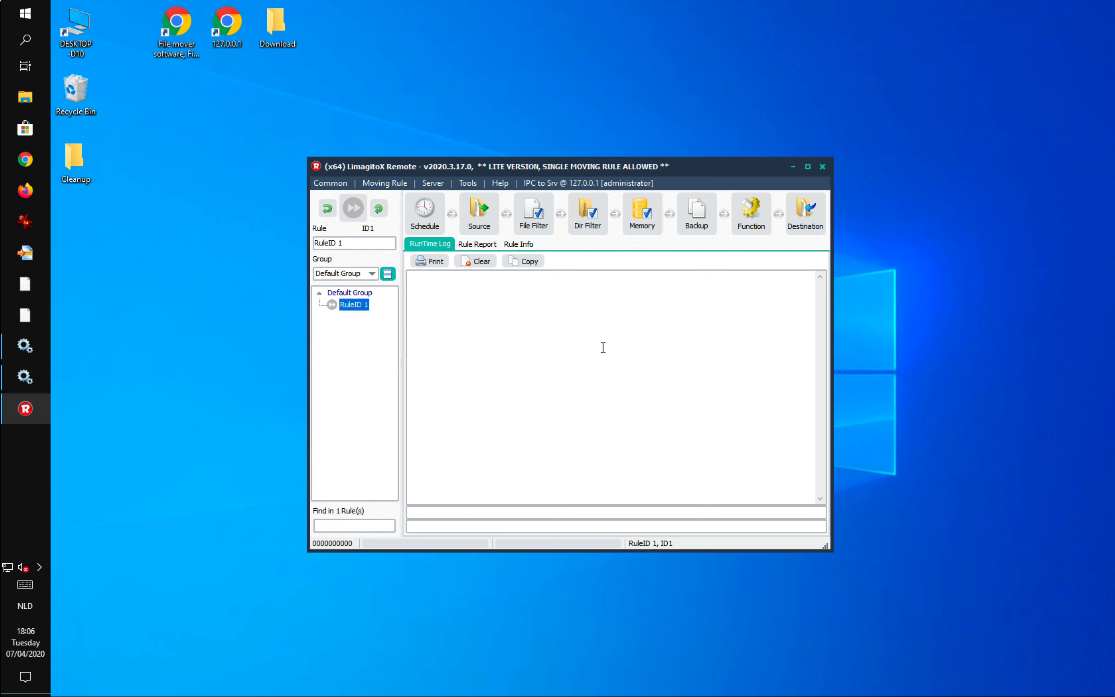
left_click(822, 166)
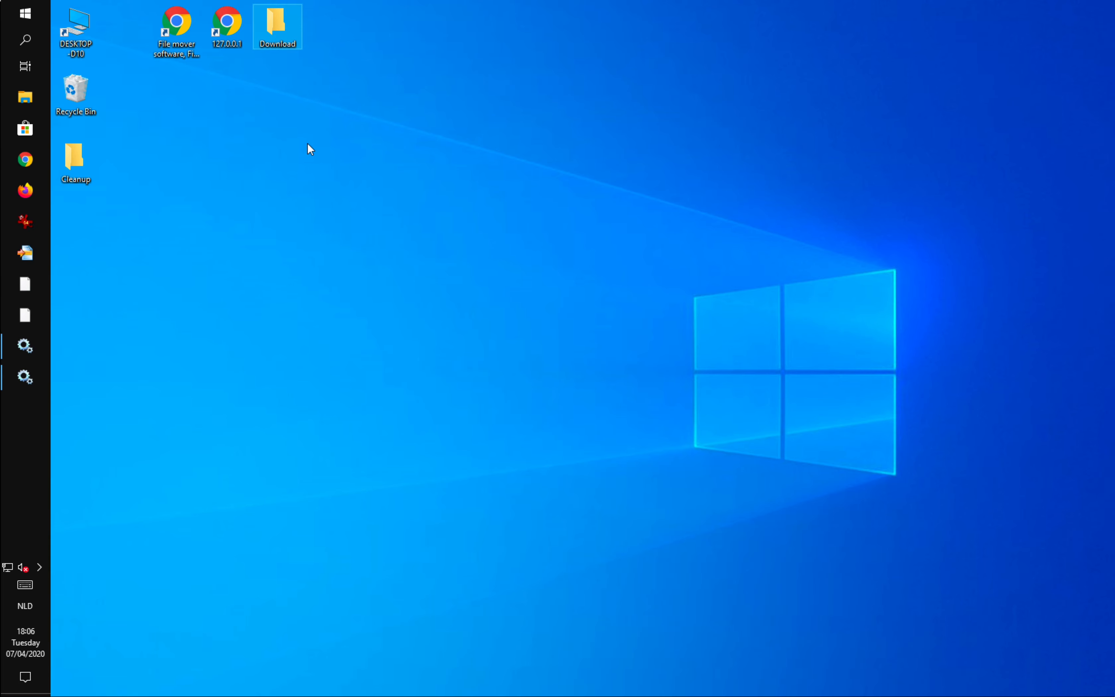
Open the 127.0.0.1 desktop shortcut to load the web remote in the browser.
left_click(224, 24)
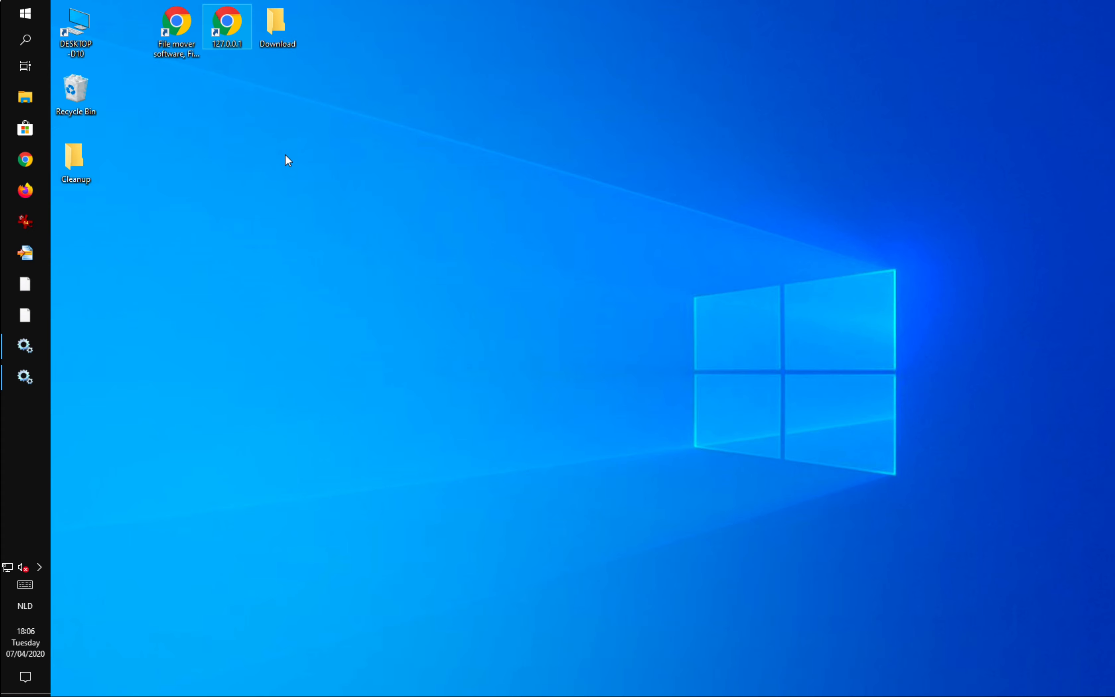
key("Return")
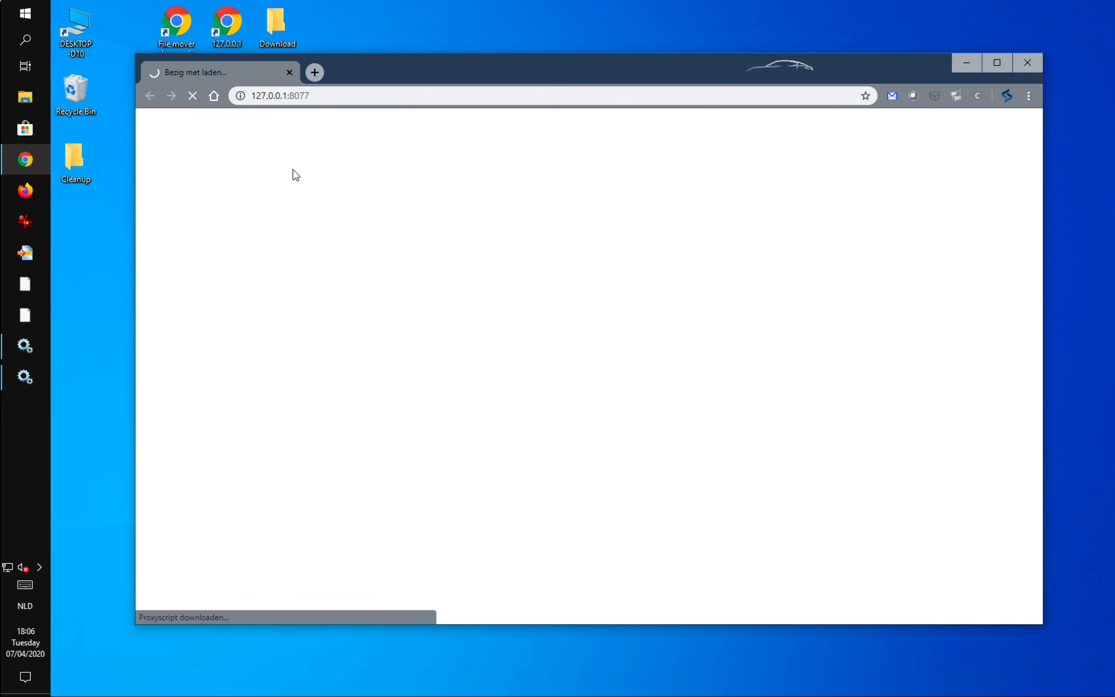